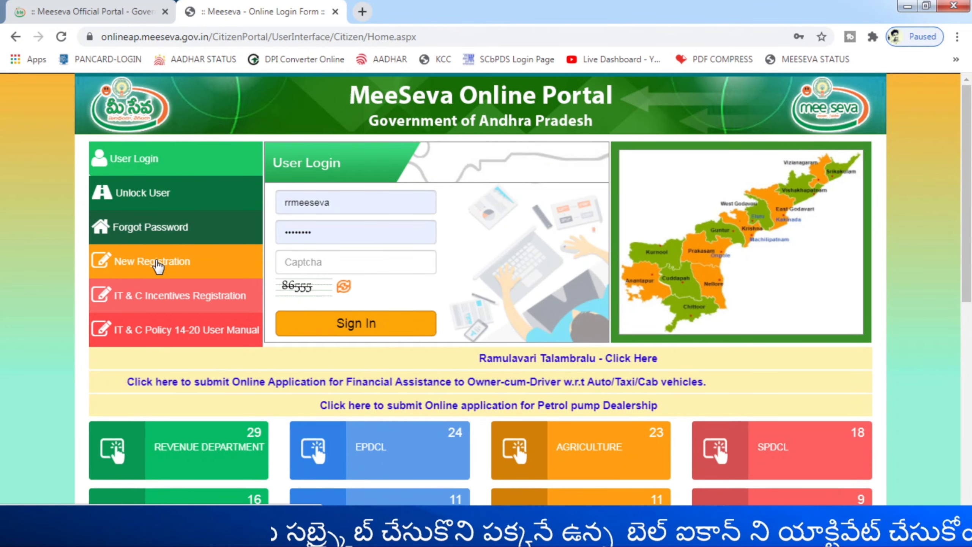
Fill in the captcha code on the User Login form and sign in to the citizen portal
click(303, 262)
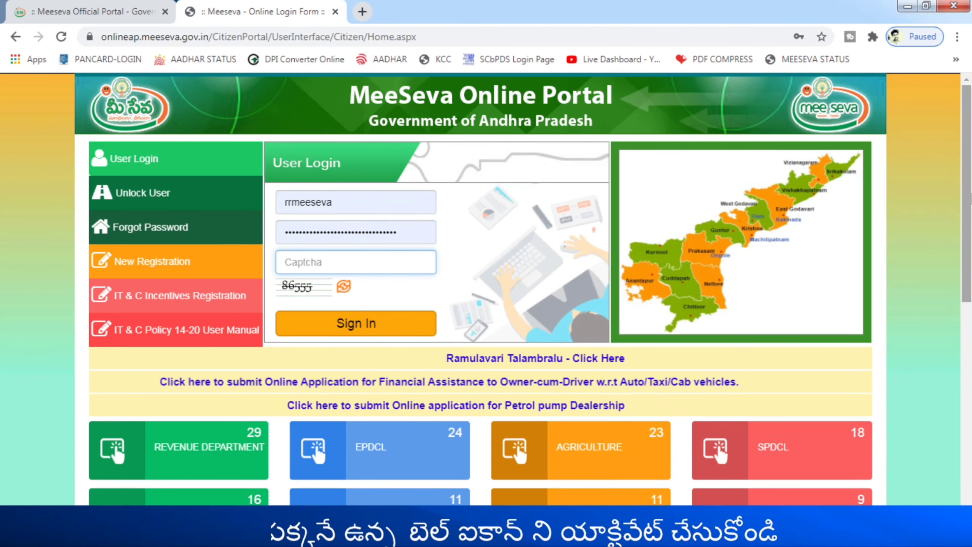
text(86555)
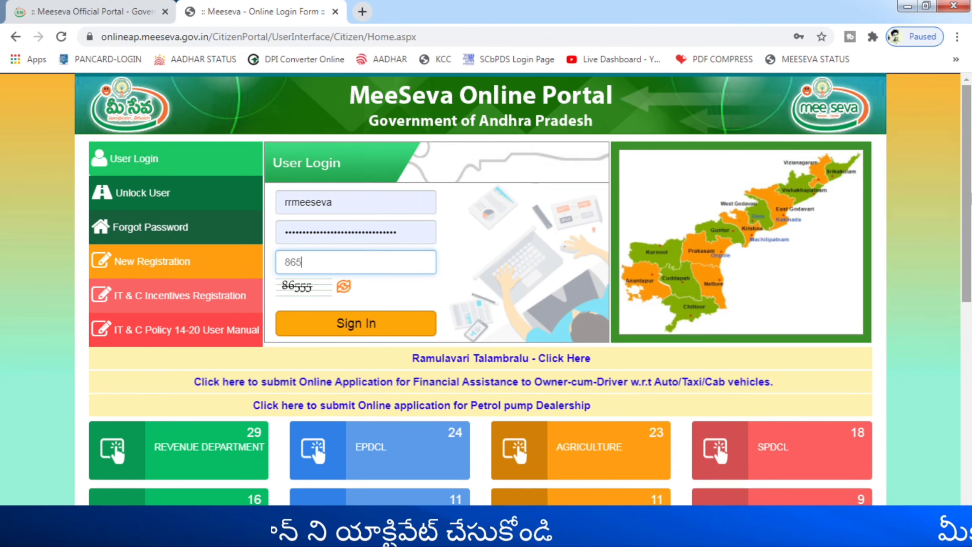
click(365, 323)
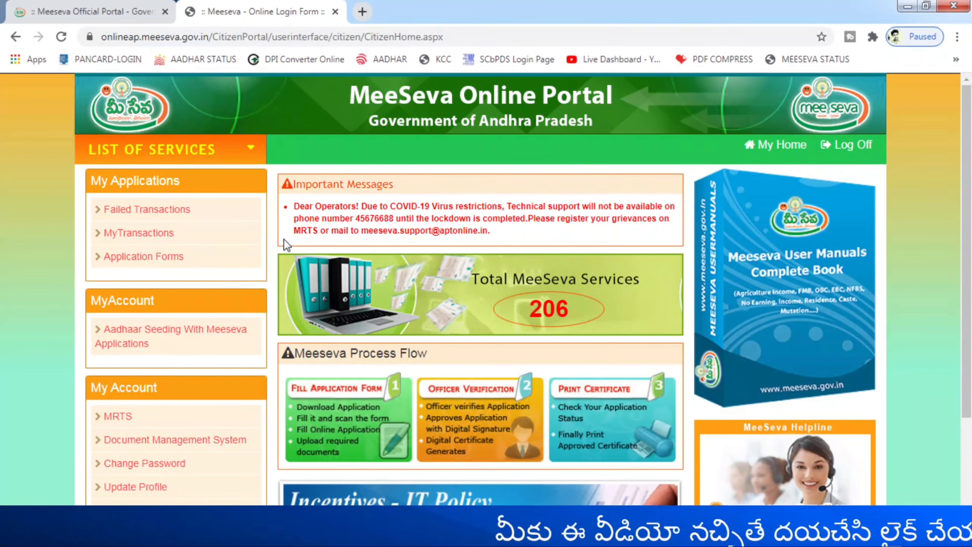
Open the Family Membership Certificate application from the Revenue Department services and review its sections and required documents
click(101, 159)
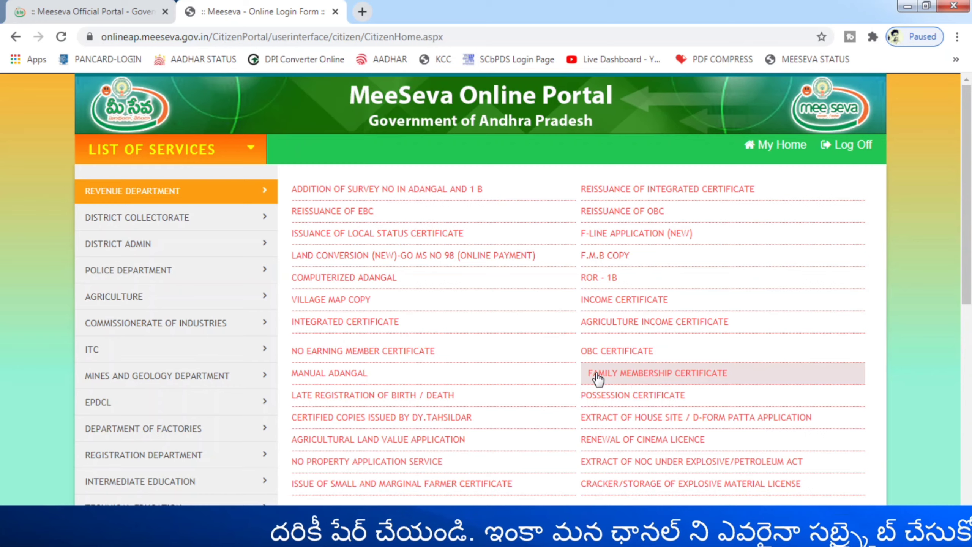
click(694, 373)
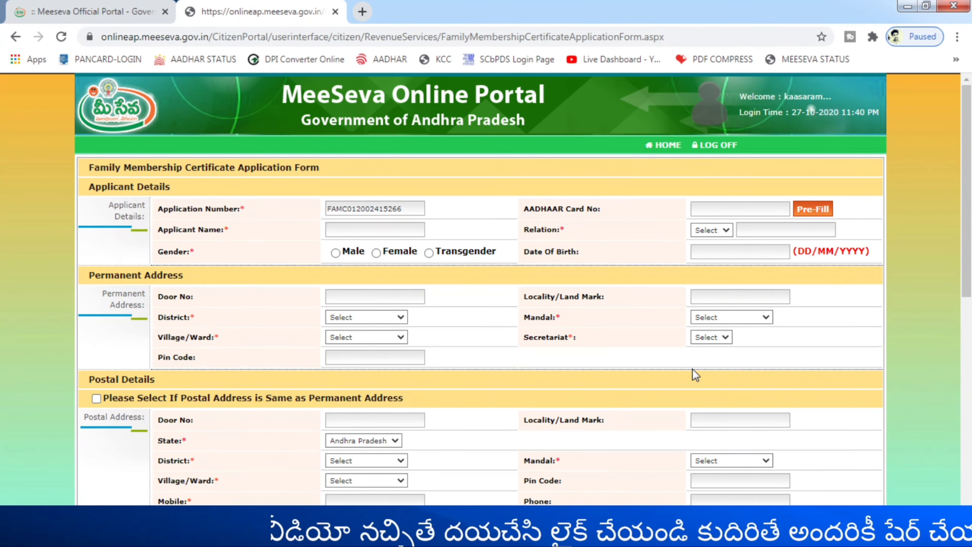
scroll(704, 350, down, 3)
scroll(707, 353, down, 8)
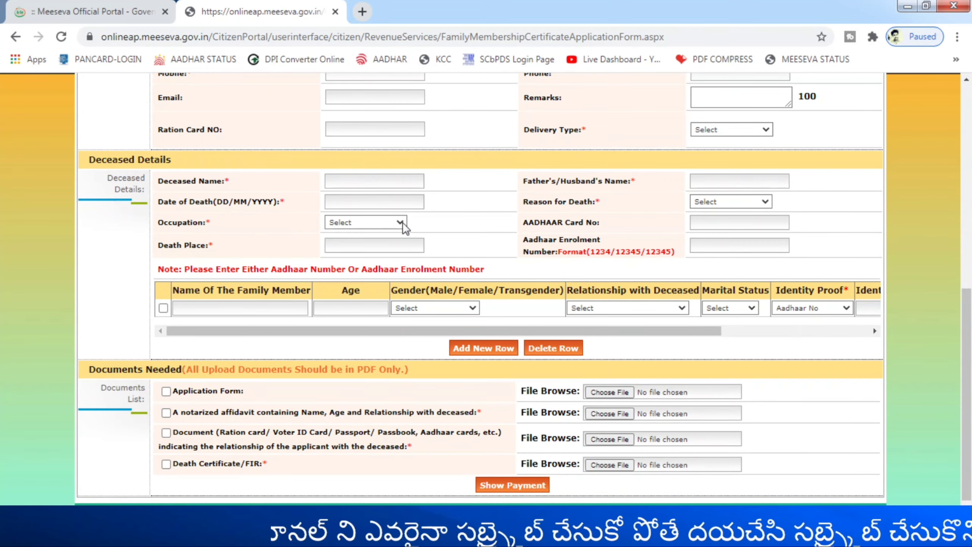
scroll(429, 245, up, 7)
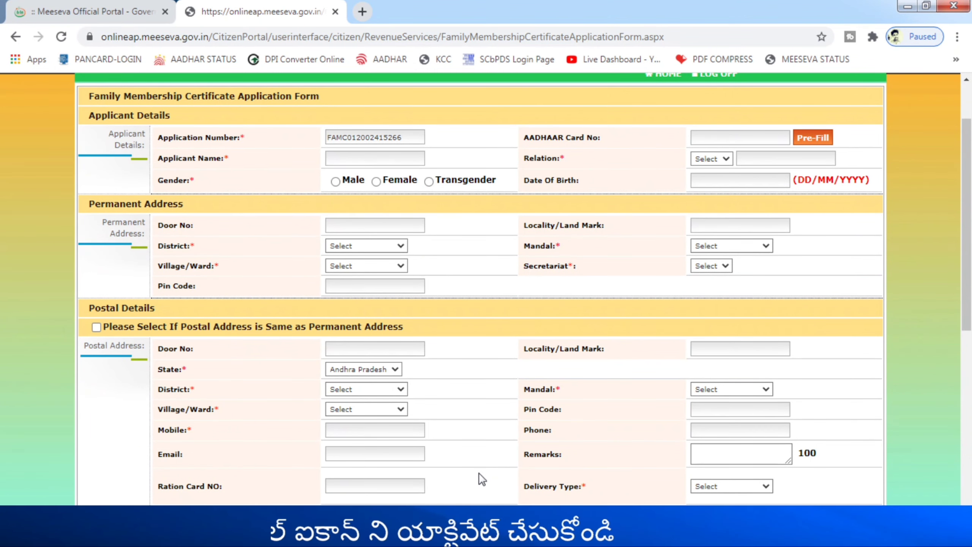
Search Google for "meeseva application" in a new browser tab
click(362, 11)
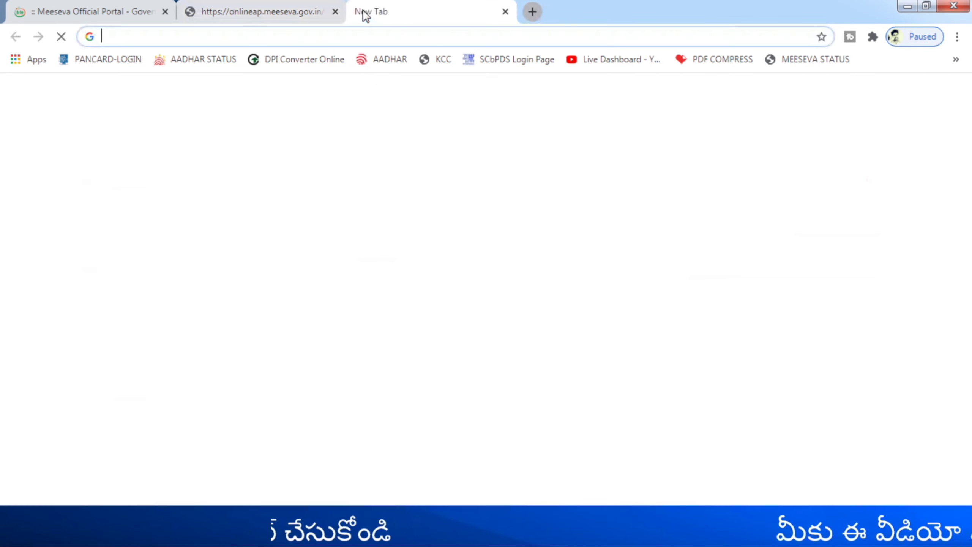
text(m)
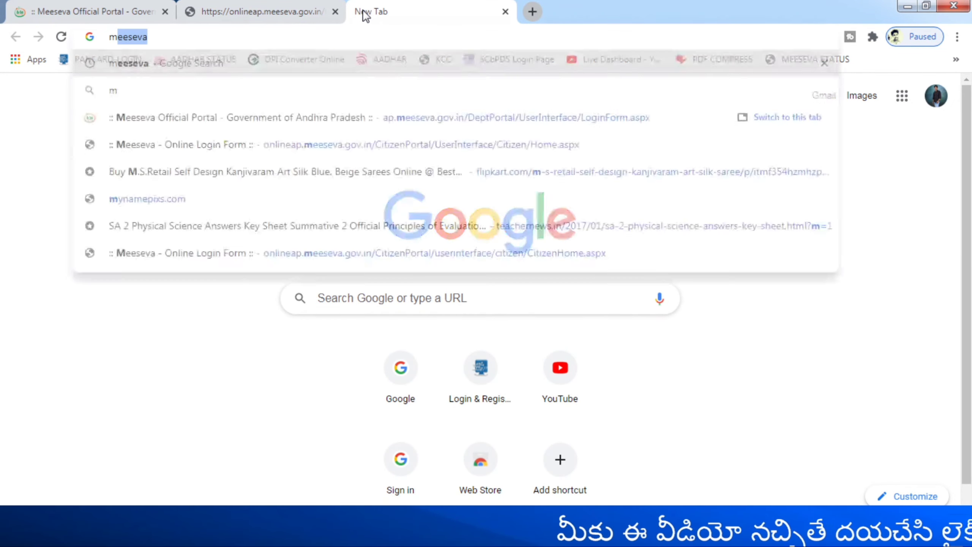
text(eeseva appl)
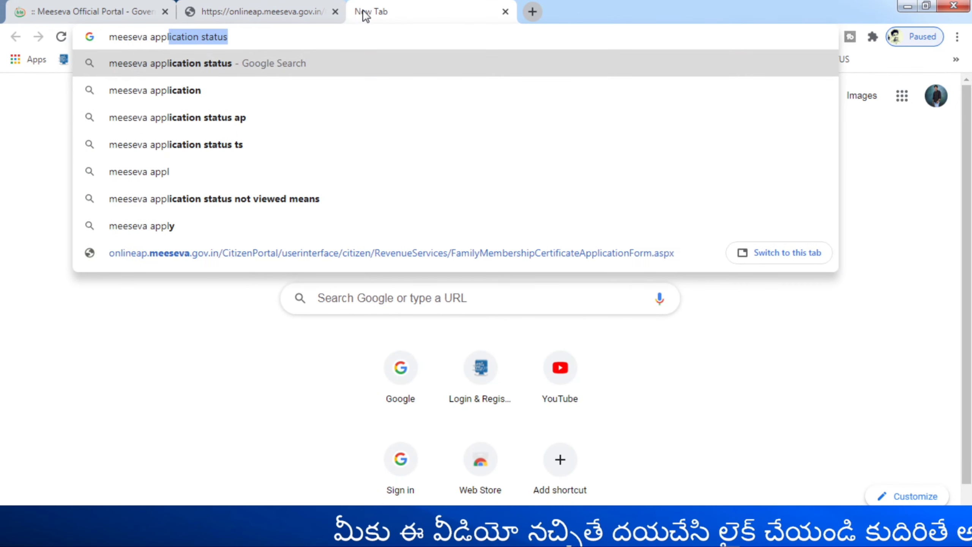
key(End)
key(BackSpace)
key(BackSpace)
key(BackSpace)
key(BackSpace)
key(BackSpace)
key(BackSpace)
key(BackSpace)
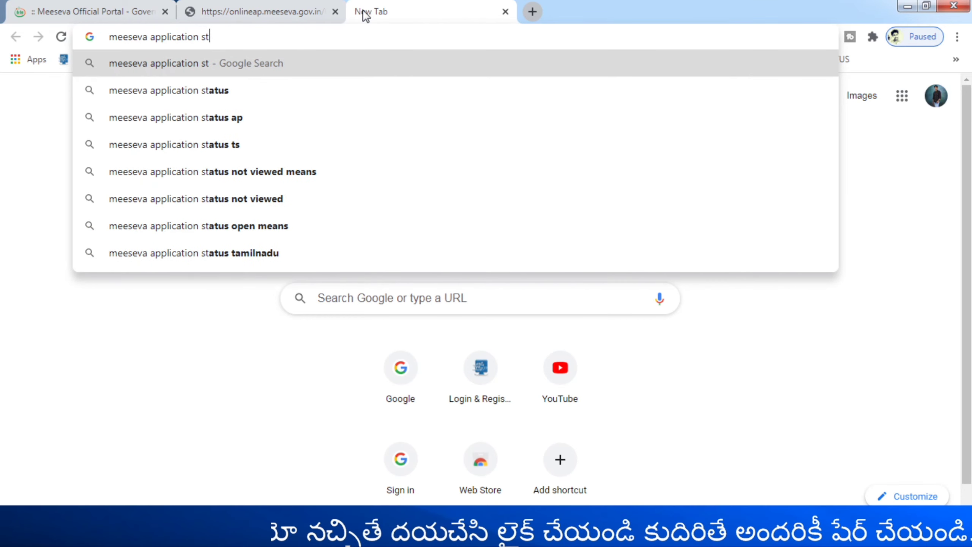
key(Return)
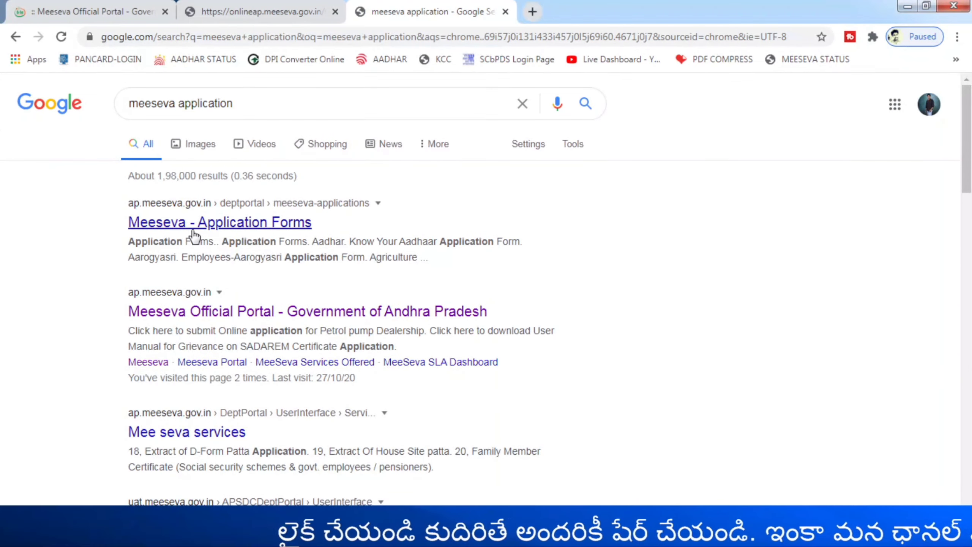
Open the "Meeseva - Application Forms" search result and expand the Revenue category
click(234, 228)
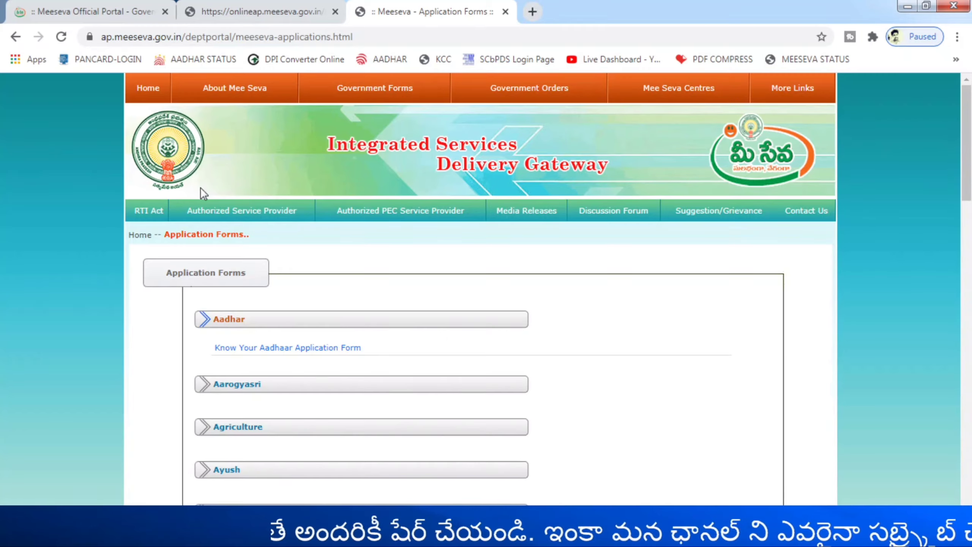
scroll(199, 199, down, 3)
scroll(197, 215, down, 8)
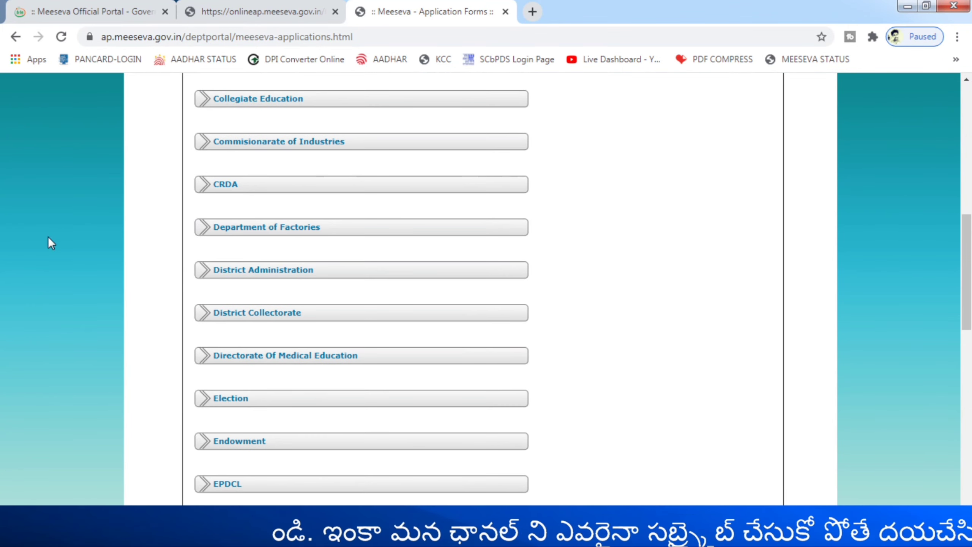
scroll(576, 239, down, 4)
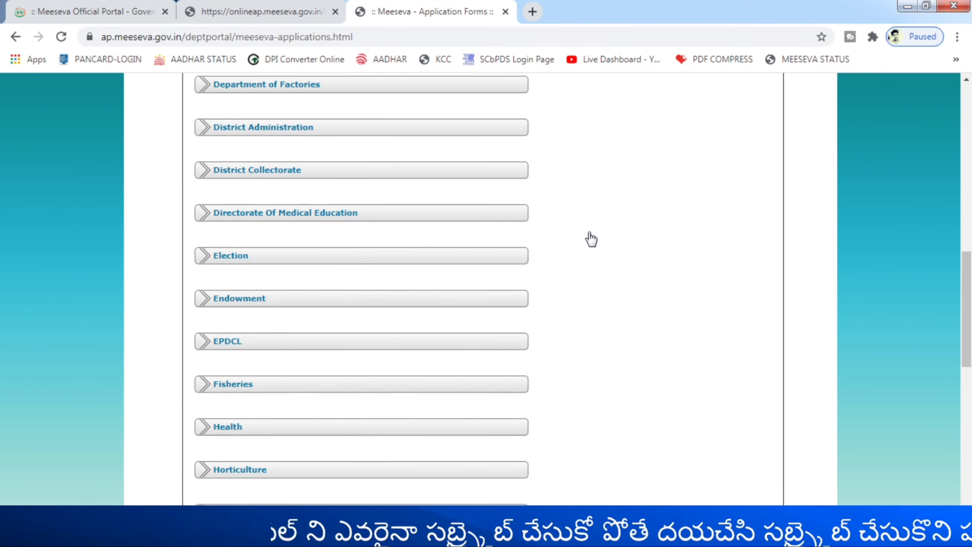
scroll(576, 246, down, 13)
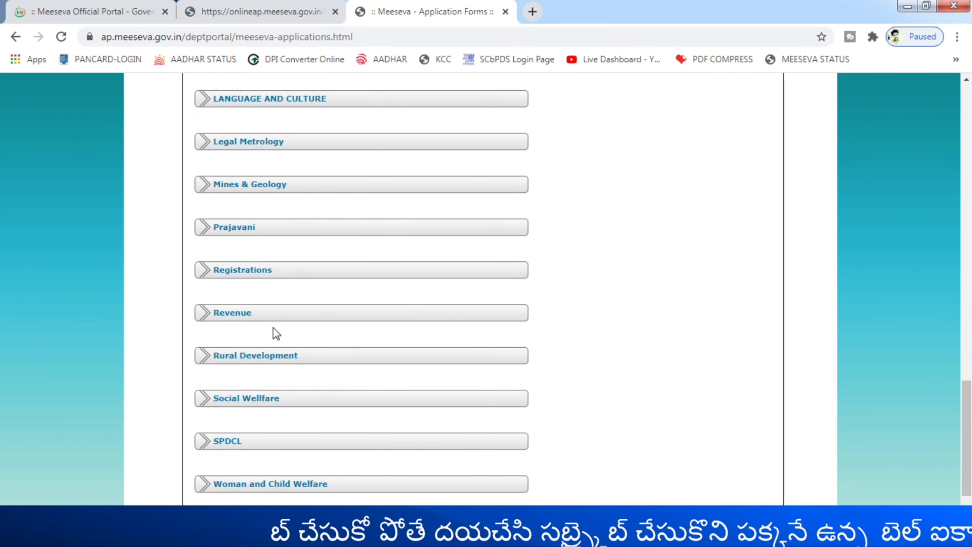
click(236, 318)
Open the Family Member Certificate Form from the list of Revenue application forms
scroll(283, 157, down, 5)
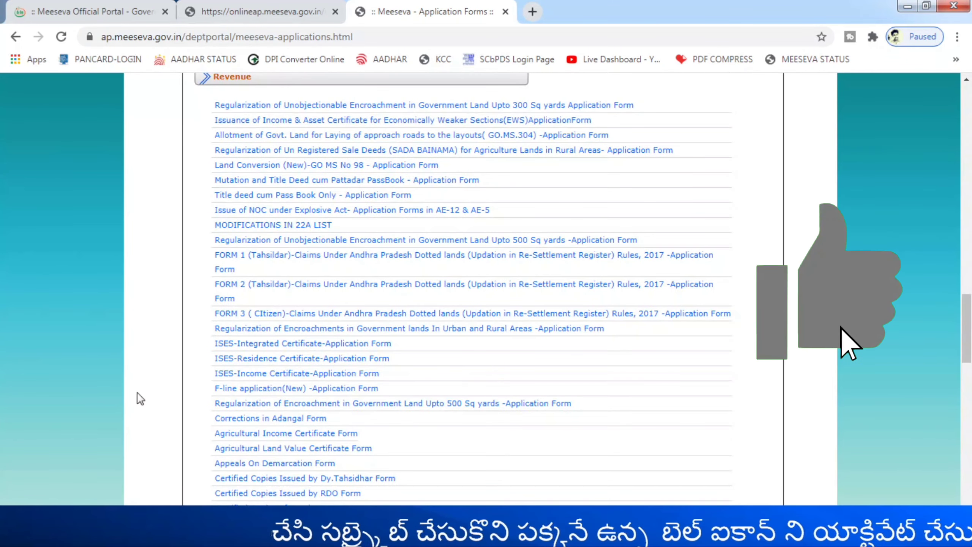
scroll(304, 287, down, 5)
scroll(304, 287, down, 4)
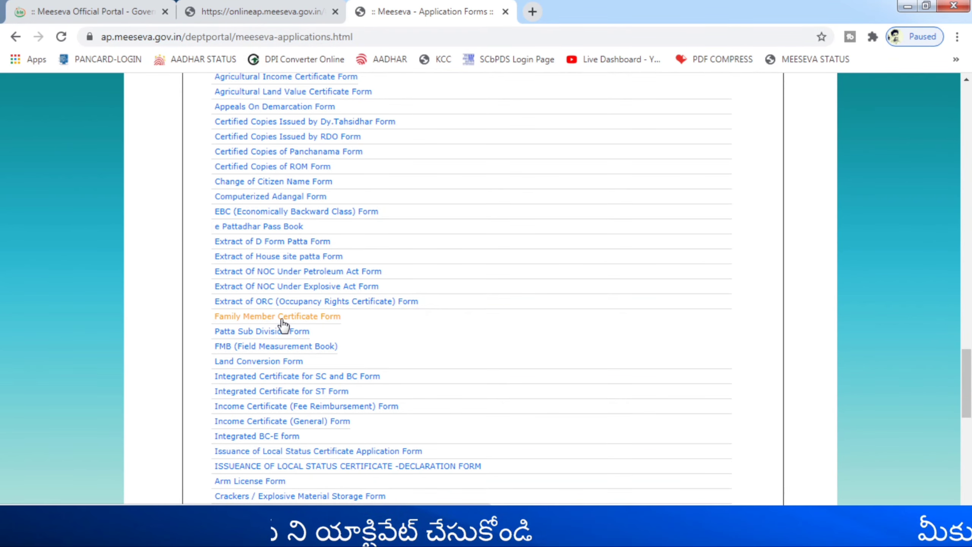
click(283, 316)
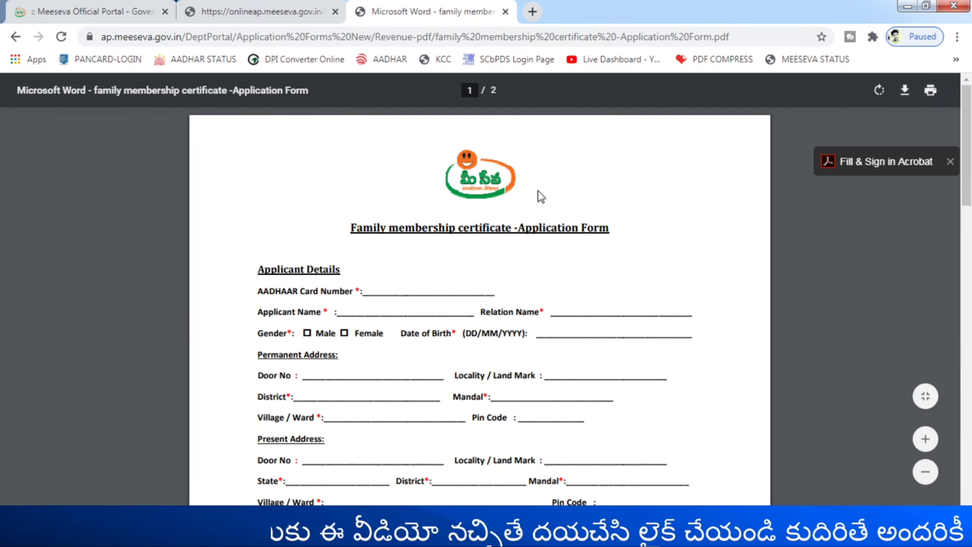
Look through the first page of the family membership certificate form, then examine its Applicant Details section
scroll(538, 195, down, 3)
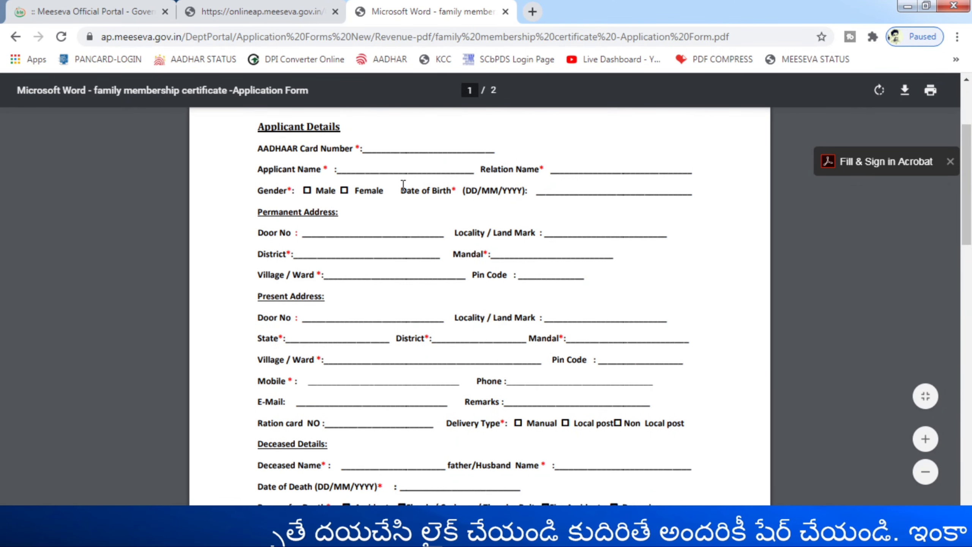
scroll(402, 185, down, 5)
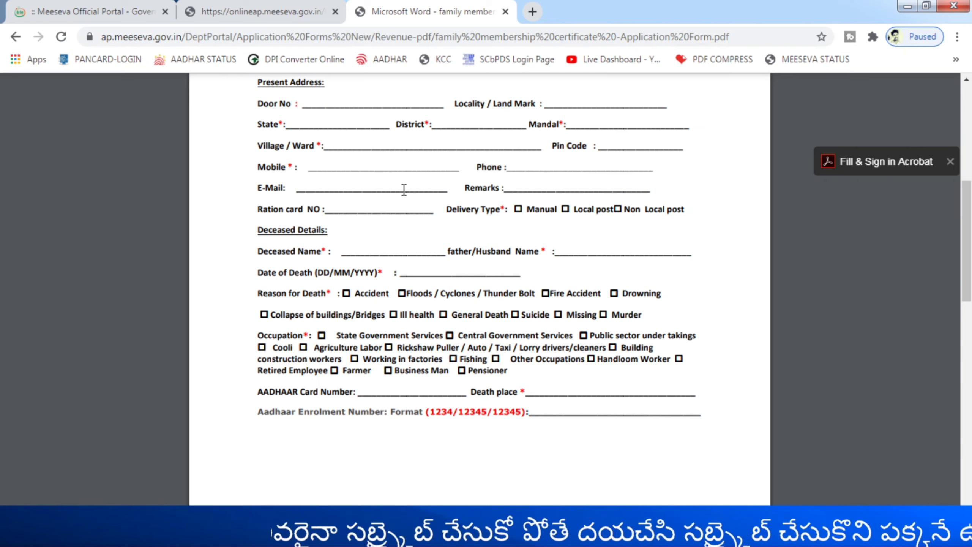
scroll(453, 206, up, 8)
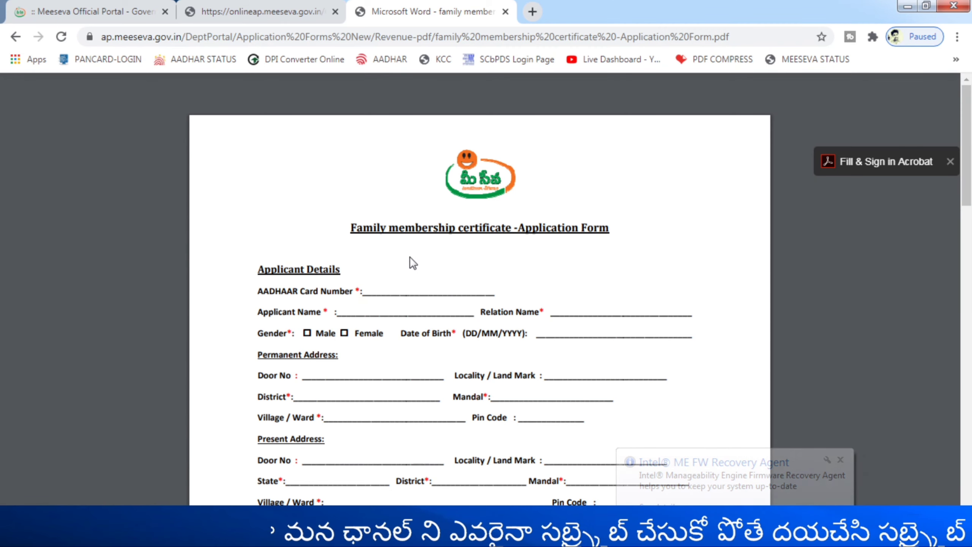
scroll(412, 264, down, 2)
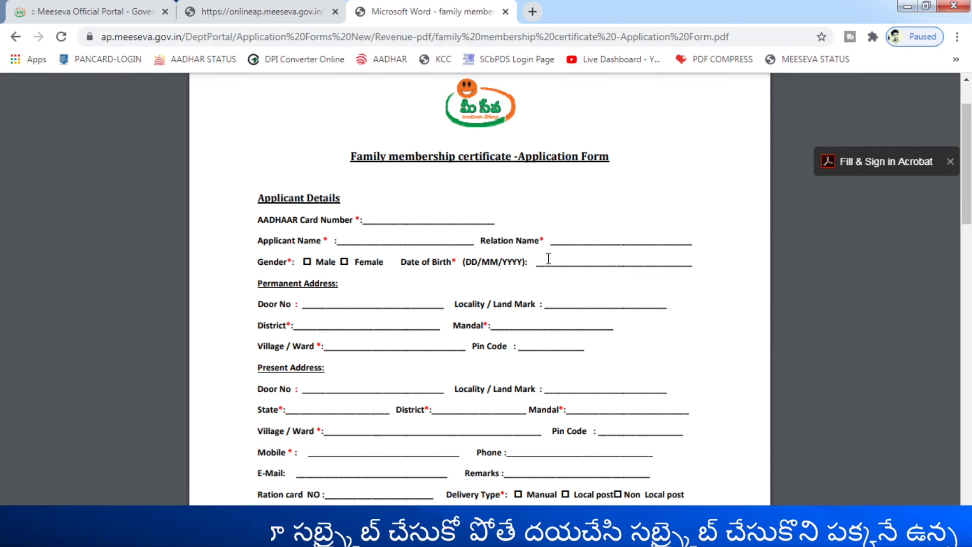
scroll(549, 259, down, 2)
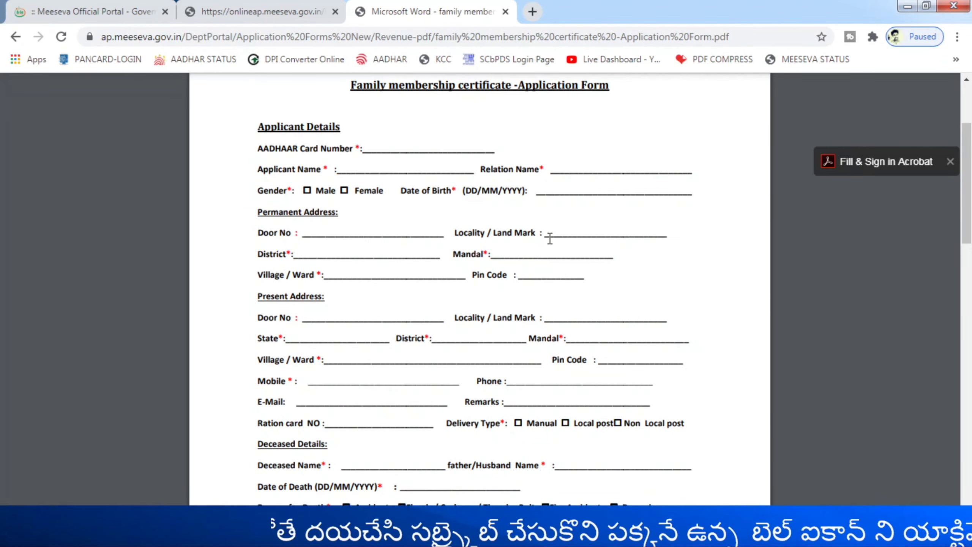
drag(261, 128, 354, 130)
click(361, 134)
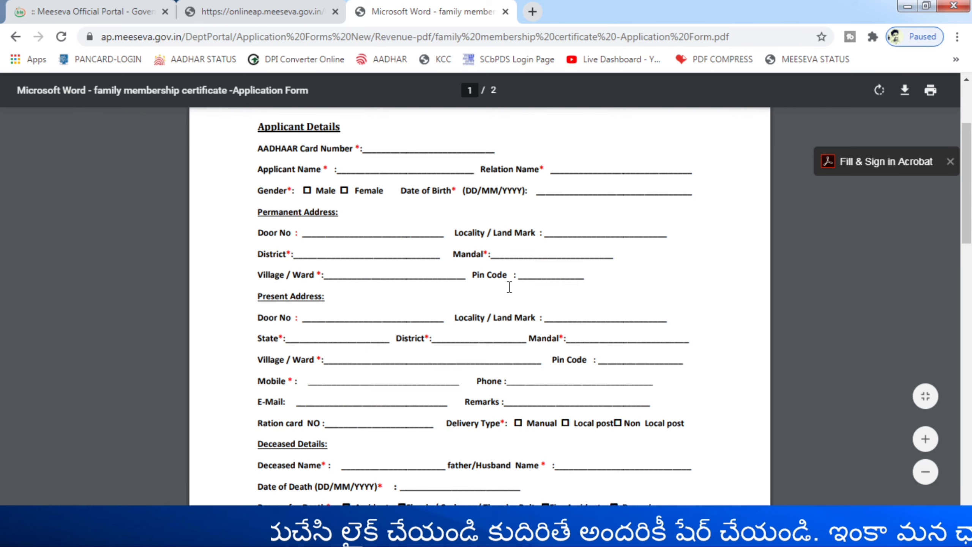
Examine the Present Address section of the form, highlighting the mandatory Mobile field
scroll(509, 286, down, 2)
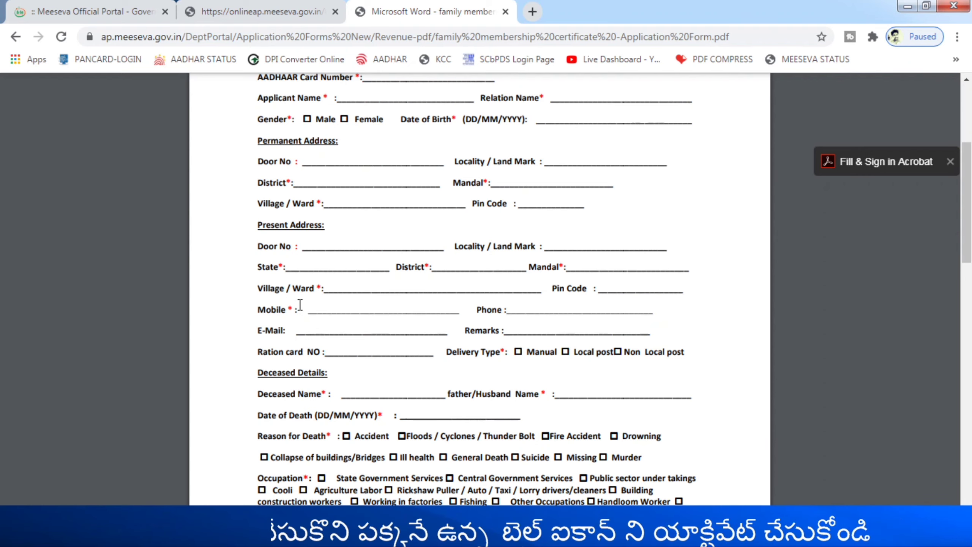
drag(300, 307, 396, 308)
click(394, 307)
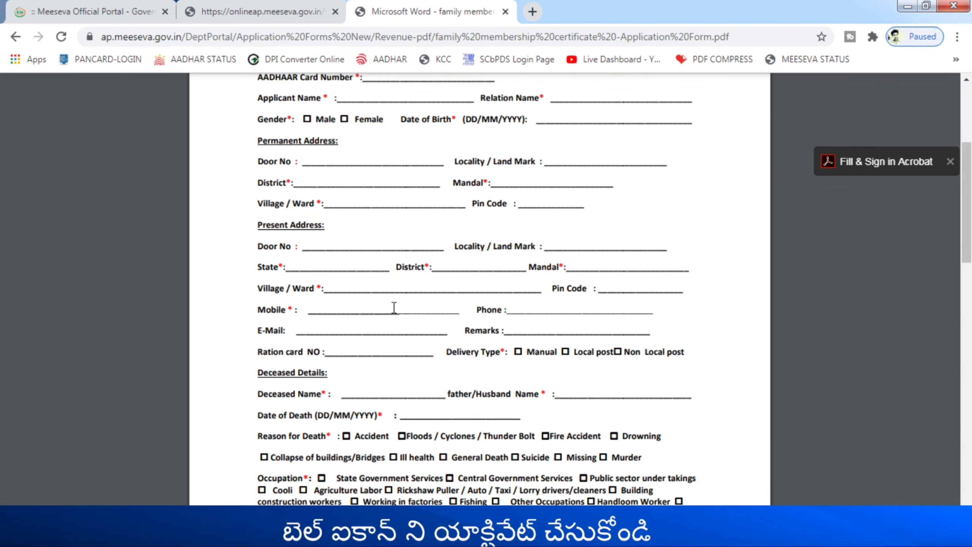
scroll(394, 308, down, 2)
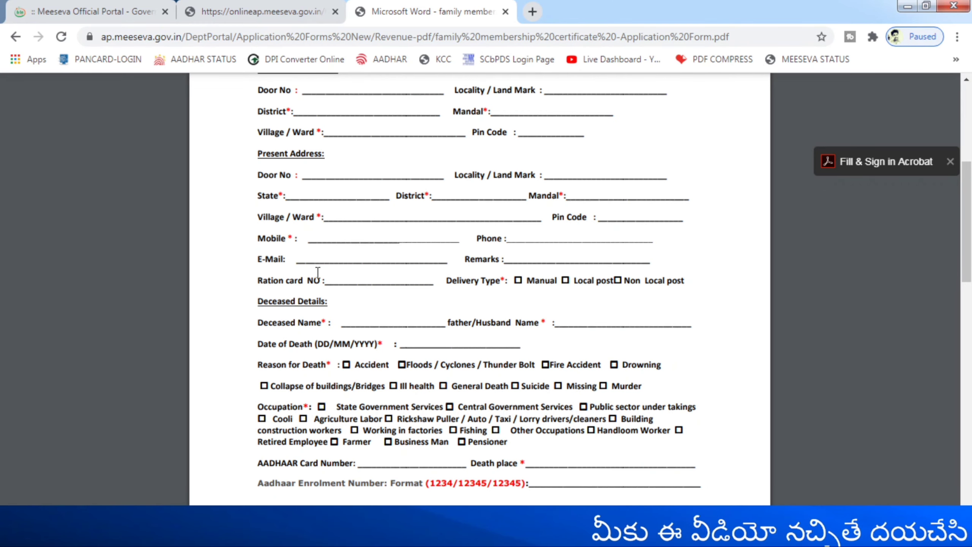
drag(286, 237, 302, 235)
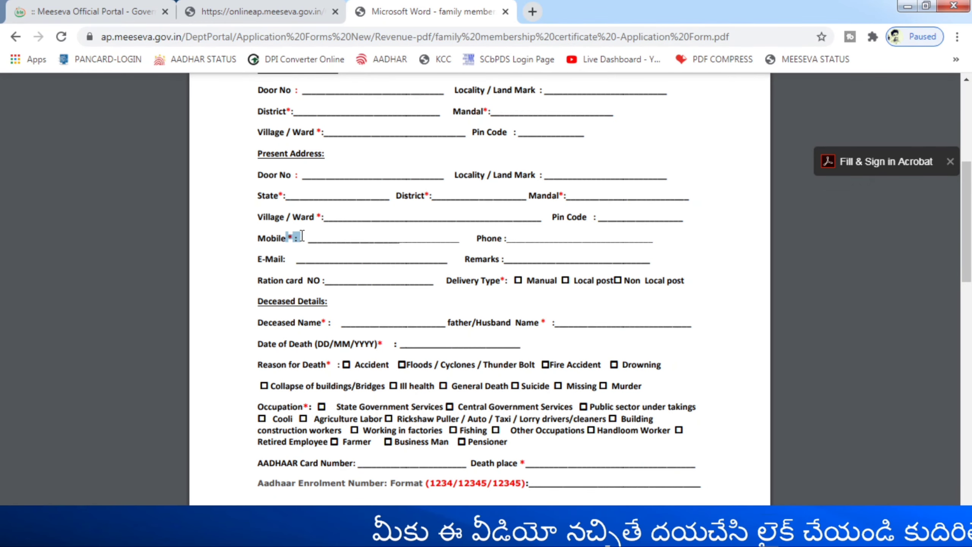
click(304, 236)
Examine the form's Delivery Type choices, highlighting the Local post option
scroll(323, 259, down, 2)
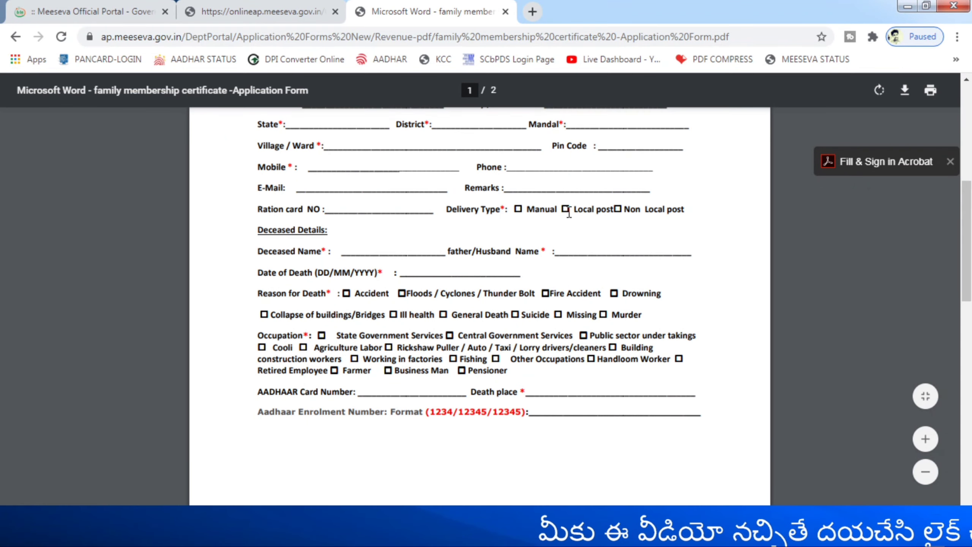
drag(563, 210, 591, 199)
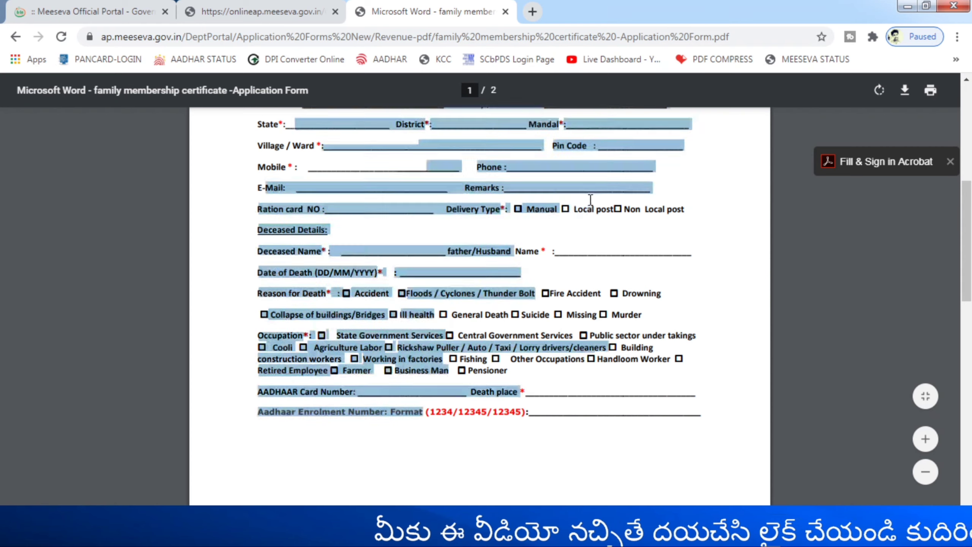
click(567, 215)
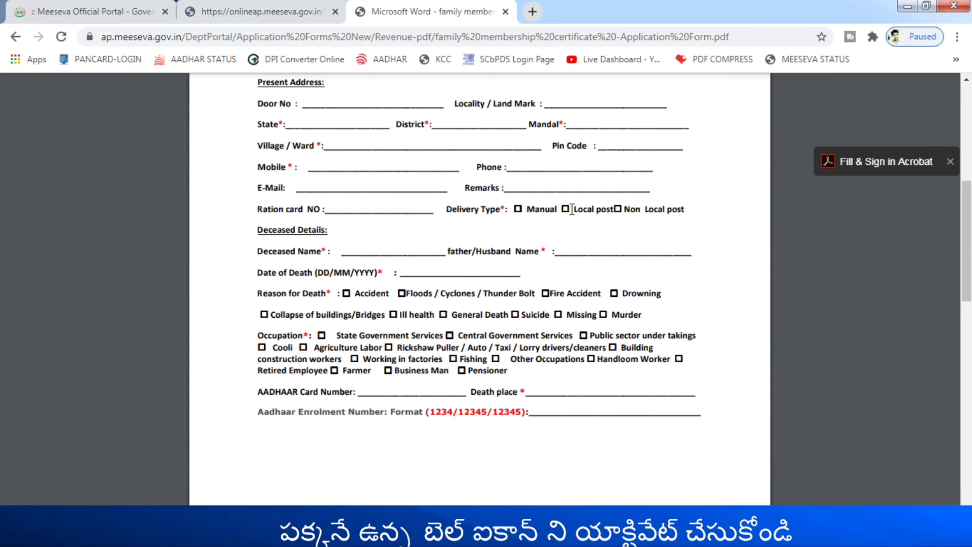
drag(571, 209, 567, 204)
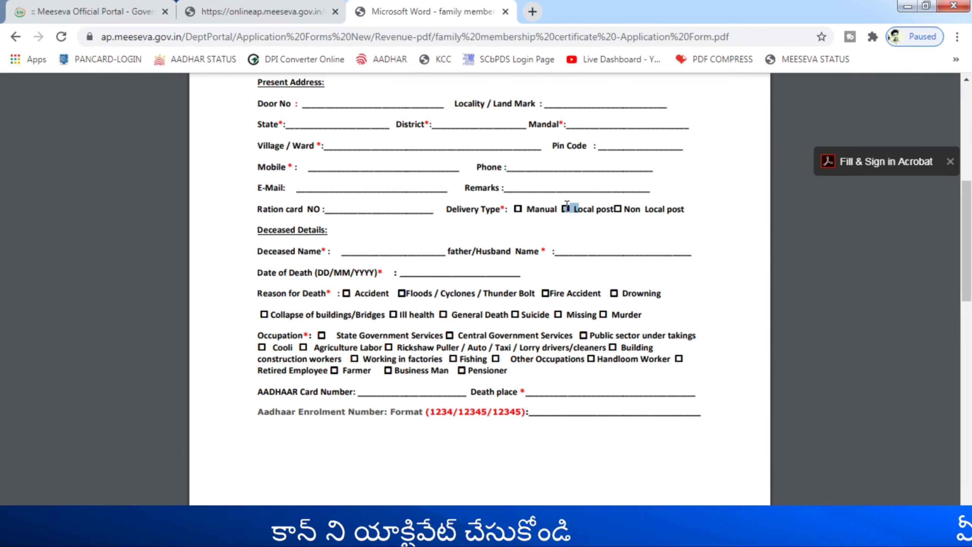
click(574, 211)
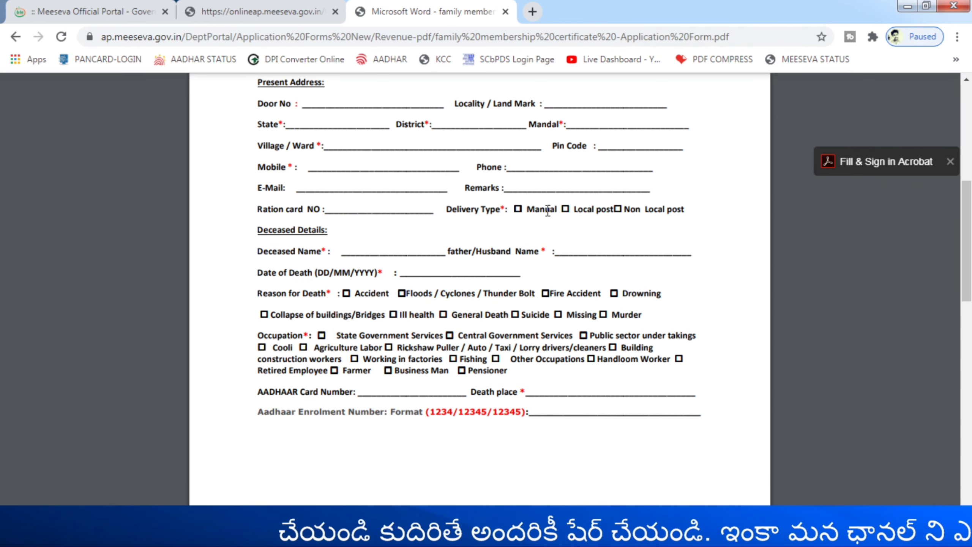
drag(567, 210, 587, 211)
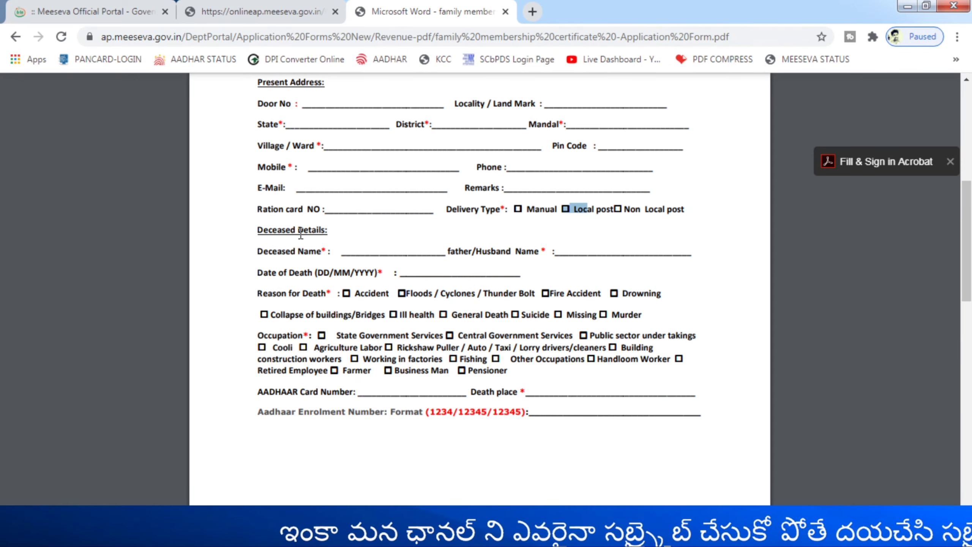
Examine the name fields and the Reason for Death choices in the form's Deceased Details section, highlighting the Ill health checkbox
scroll(283, 241, down, 2)
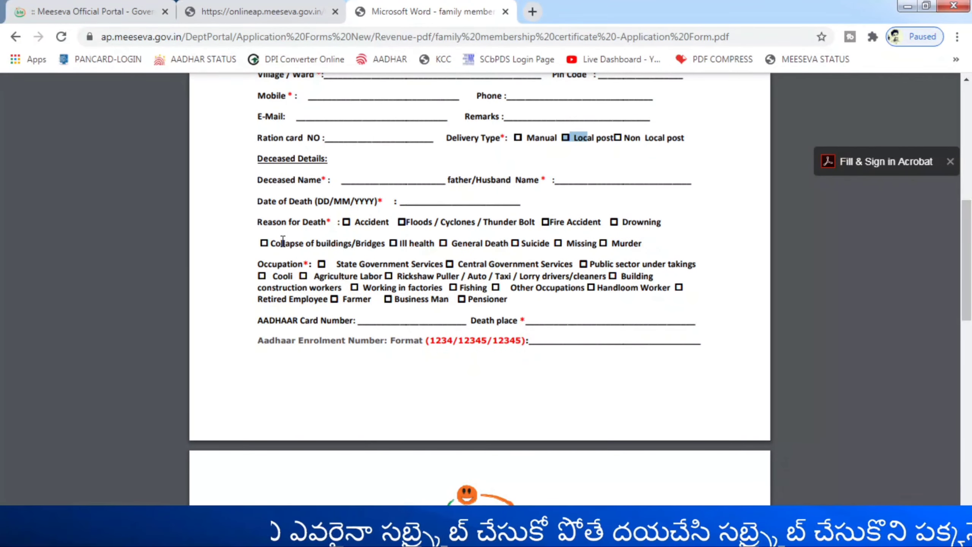
click(344, 180)
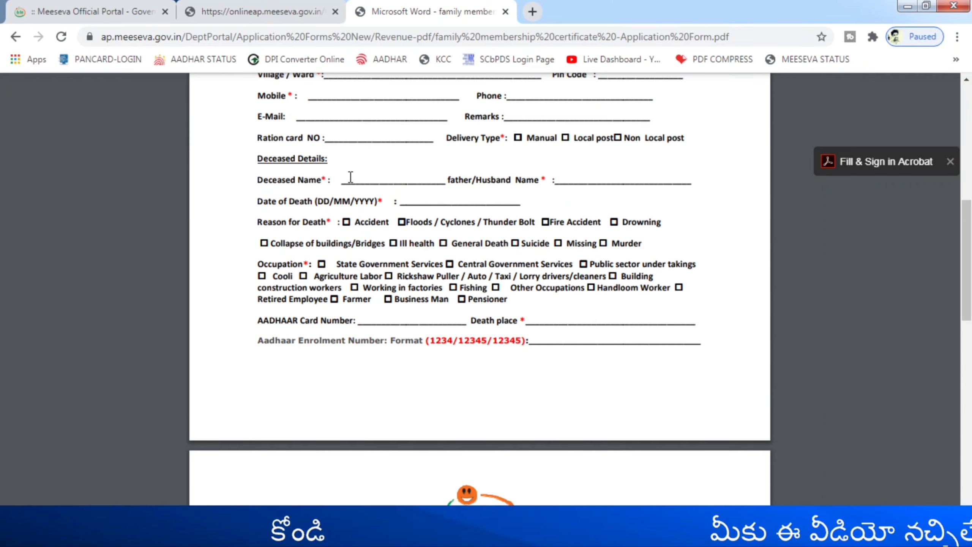
drag(347, 176, 388, 177)
click(459, 180)
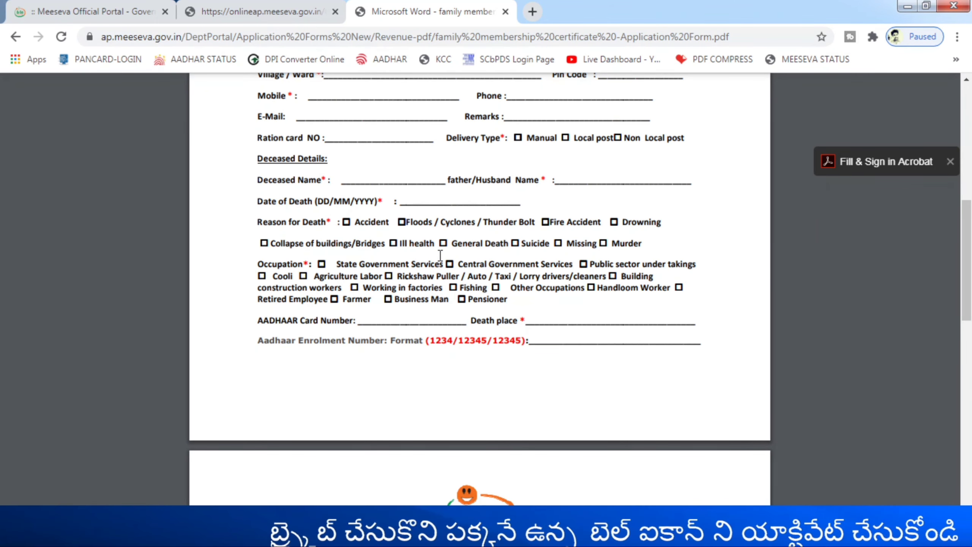
drag(385, 244, 397, 244)
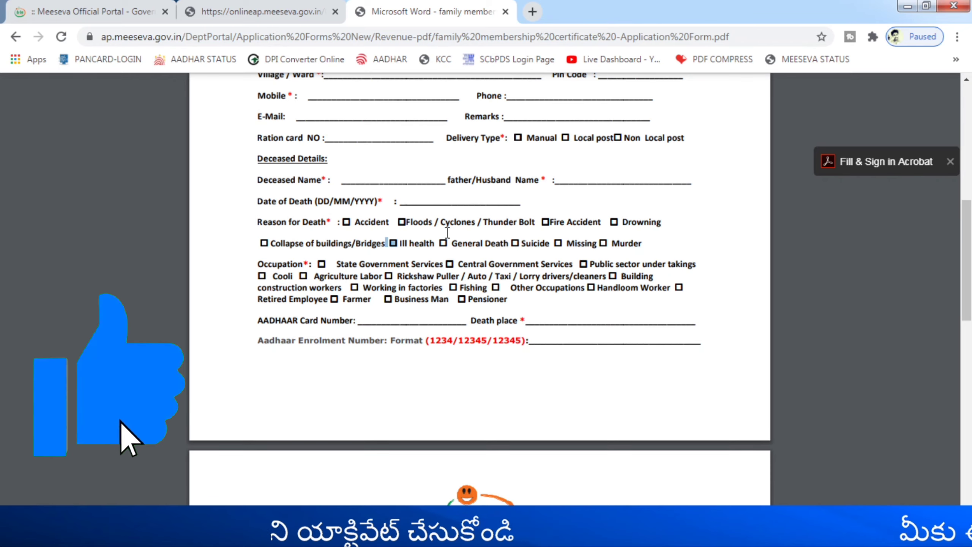
Examine the Occupation choices and the Aadhaar and death place fields of the deceased, highlighting the State Government Services option
click(260, 268)
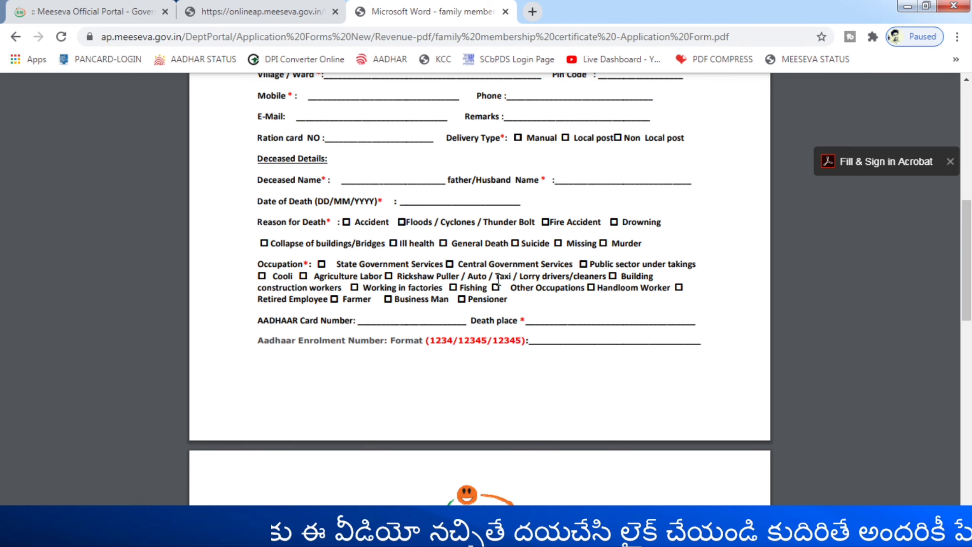
drag(255, 276, 258, 270)
scroll(297, 279, down, 2)
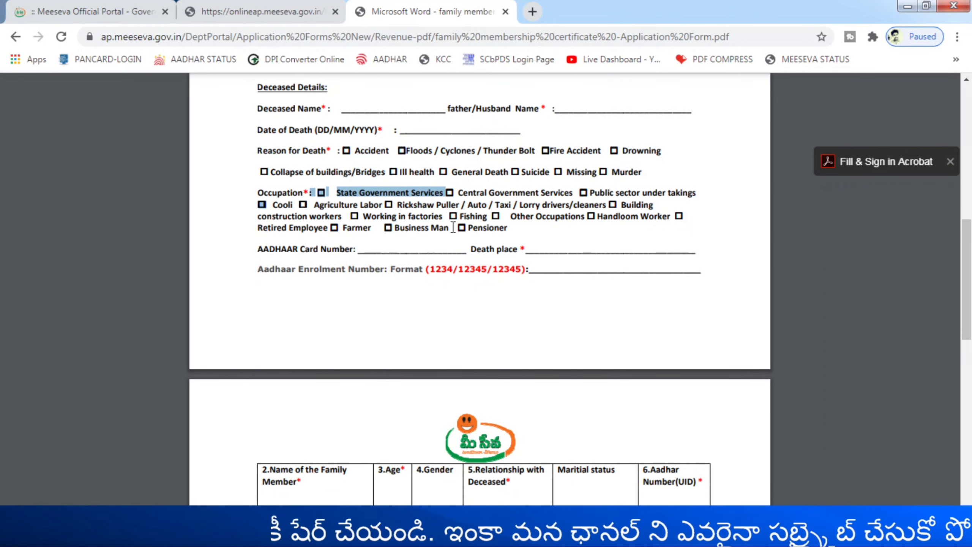
click(398, 218)
scroll(338, 182, up, 2)
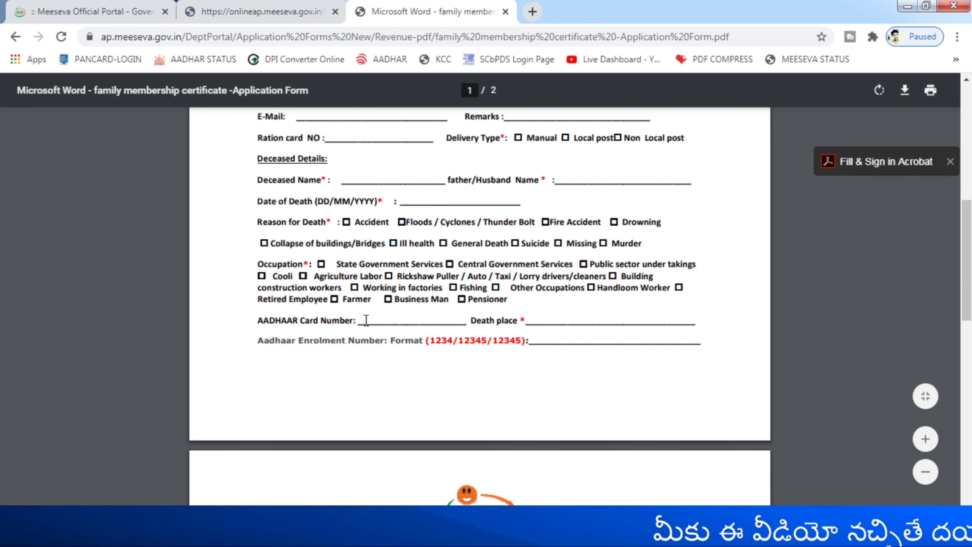
scroll(467, 330, down, 2)
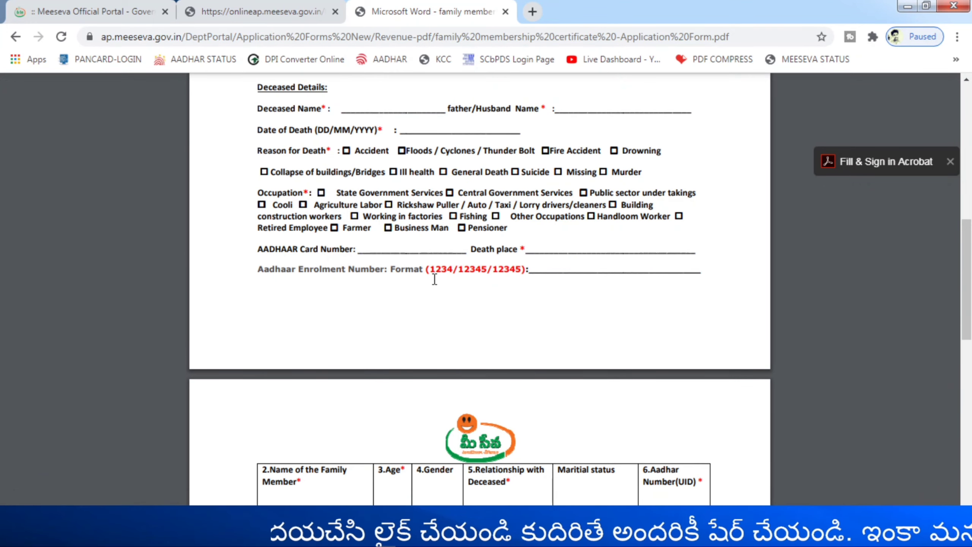
Examine the family member table and the Documents List on the form's second page
scroll(574, 274, down, 6)
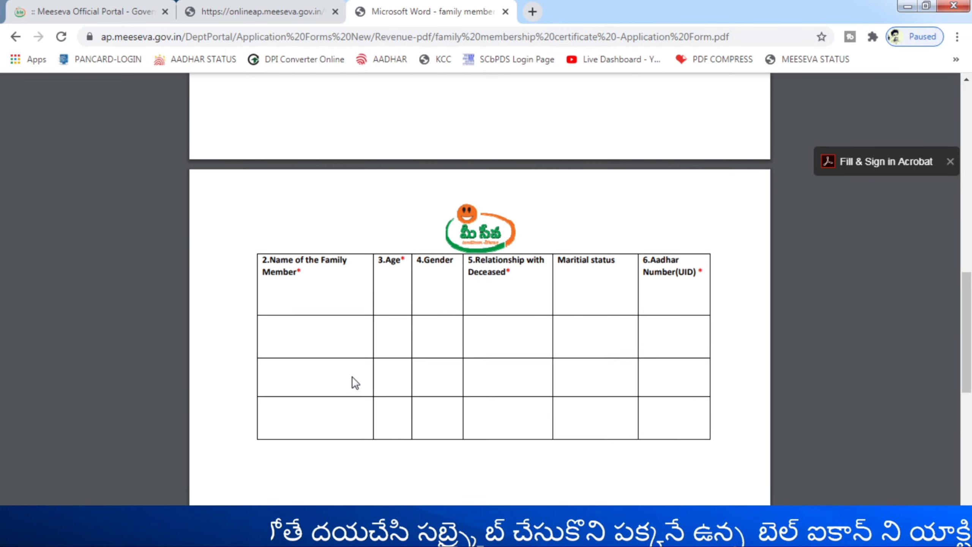
scroll(353, 382, up, 5)
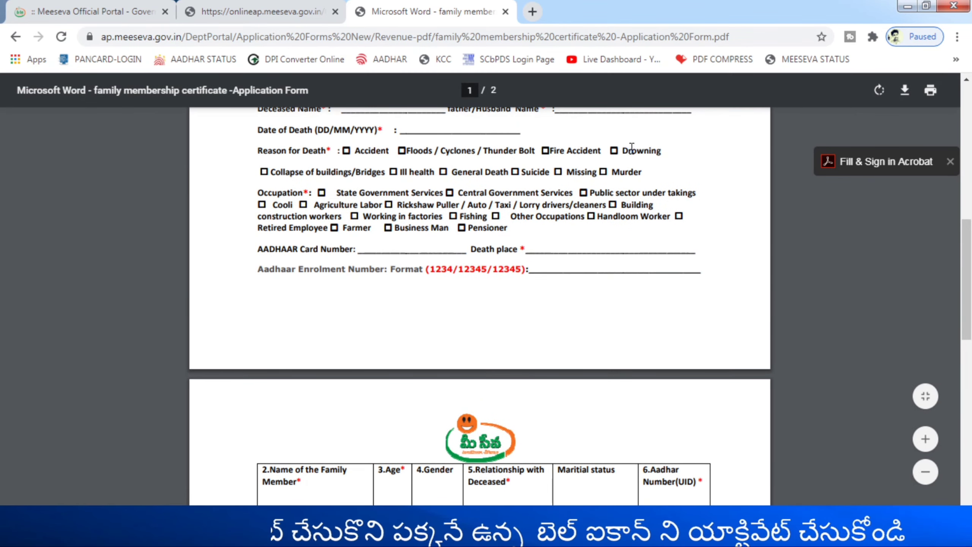
scroll(505, 289, down, 2)
scroll(345, 369, down, 3)
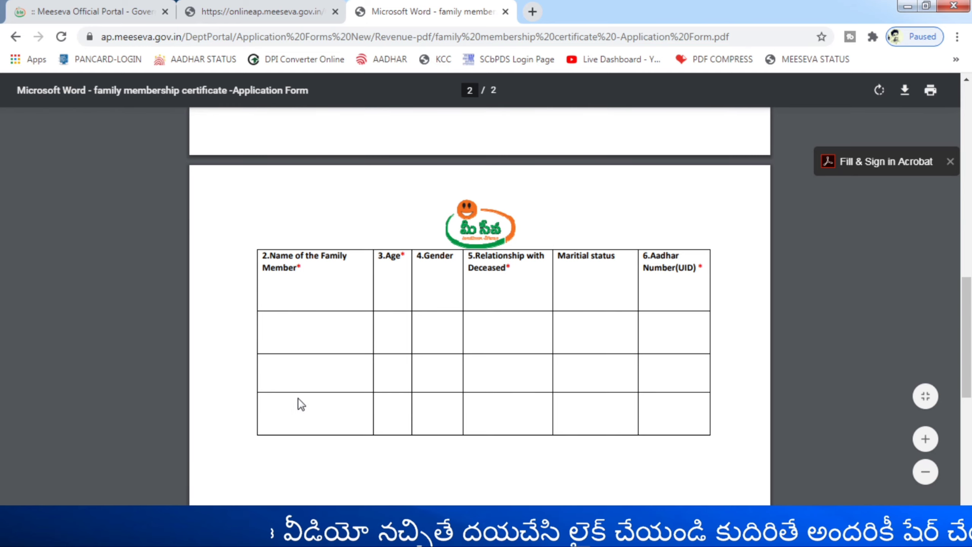
scroll(343, 414, down, 2)
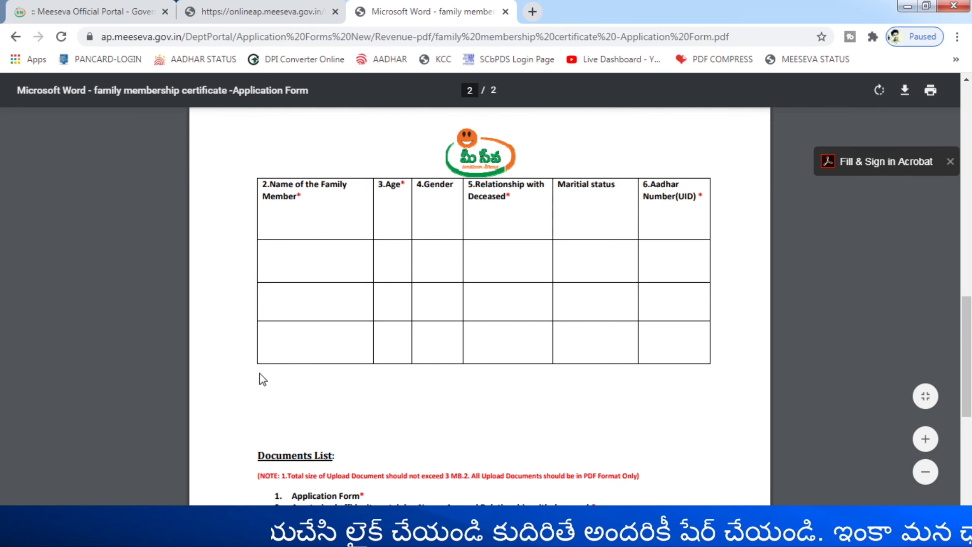
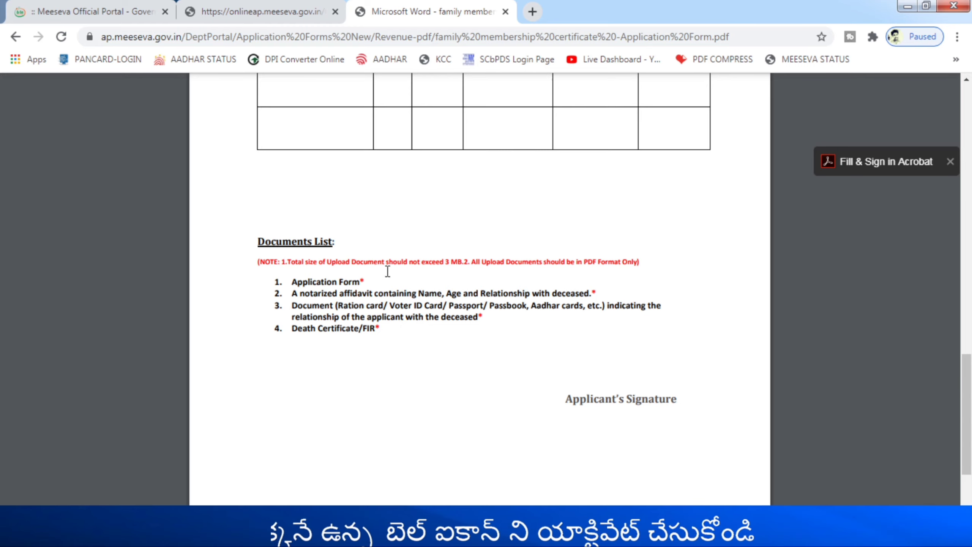
scroll(385, 276, up, 6)
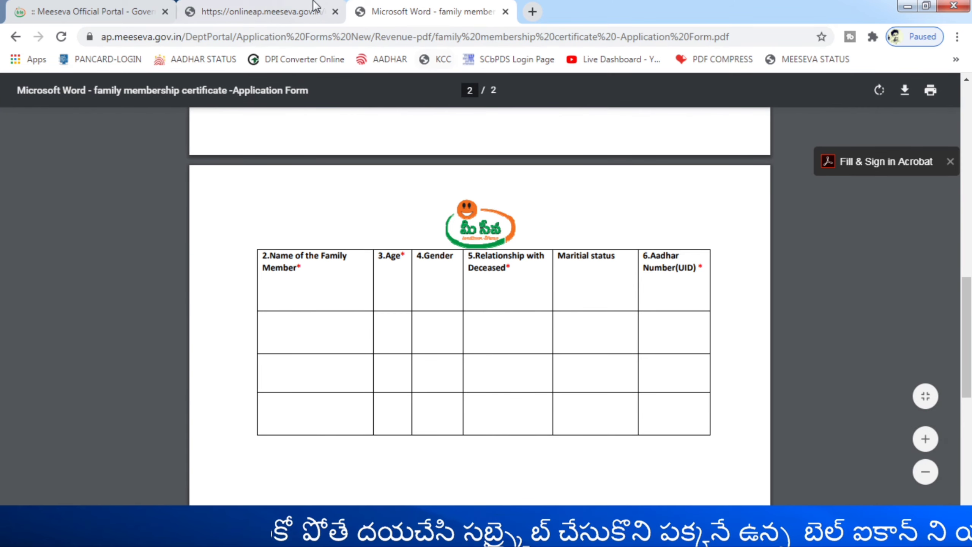
Return to the online Family Membership Certificate application and review its sections from Applicant Details to Deceased Details
click(245, 15)
scroll(287, 284, up, 3)
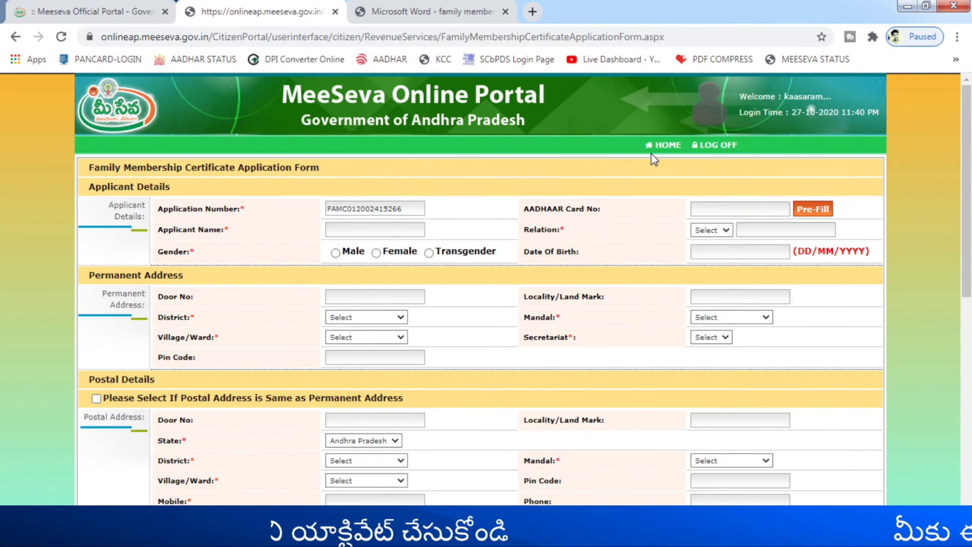
click(348, 224)
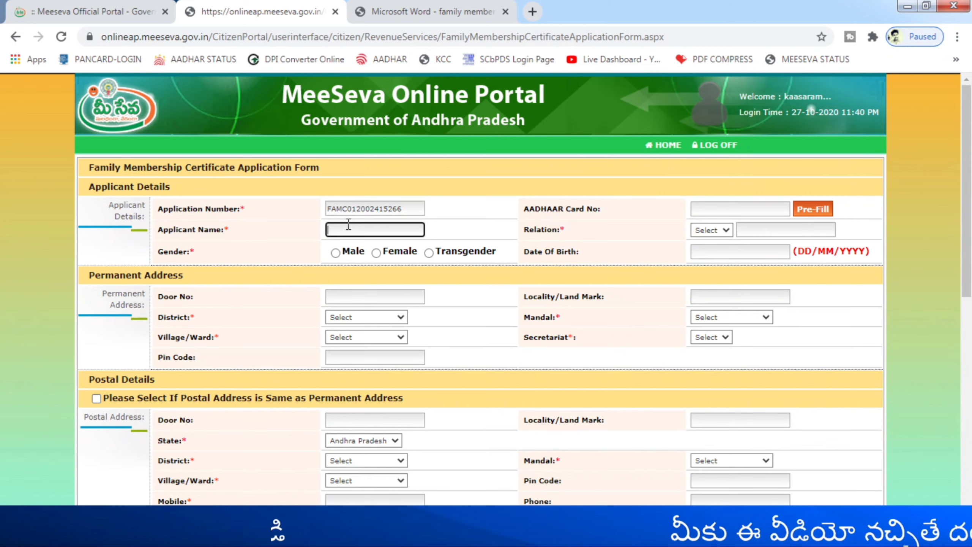
click(719, 208)
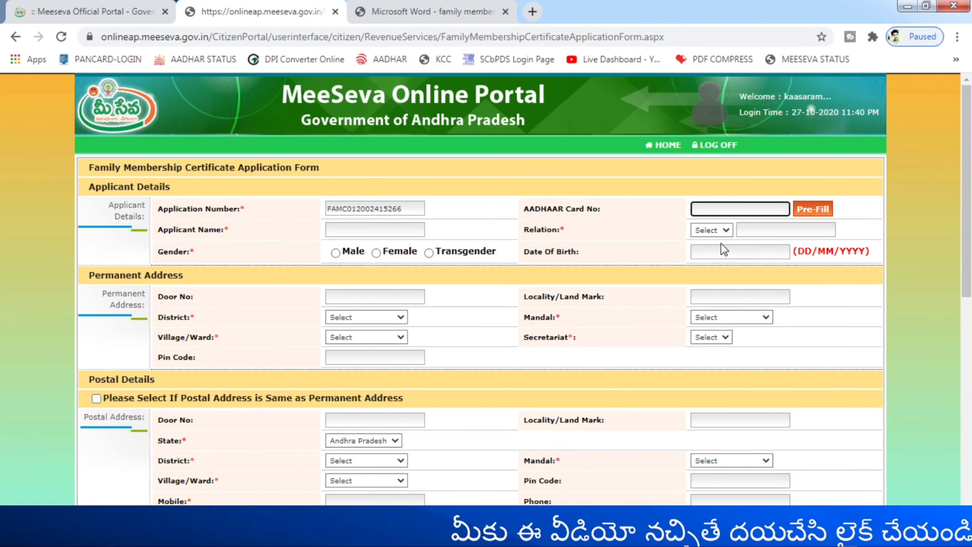
scroll(547, 146, down, 5)
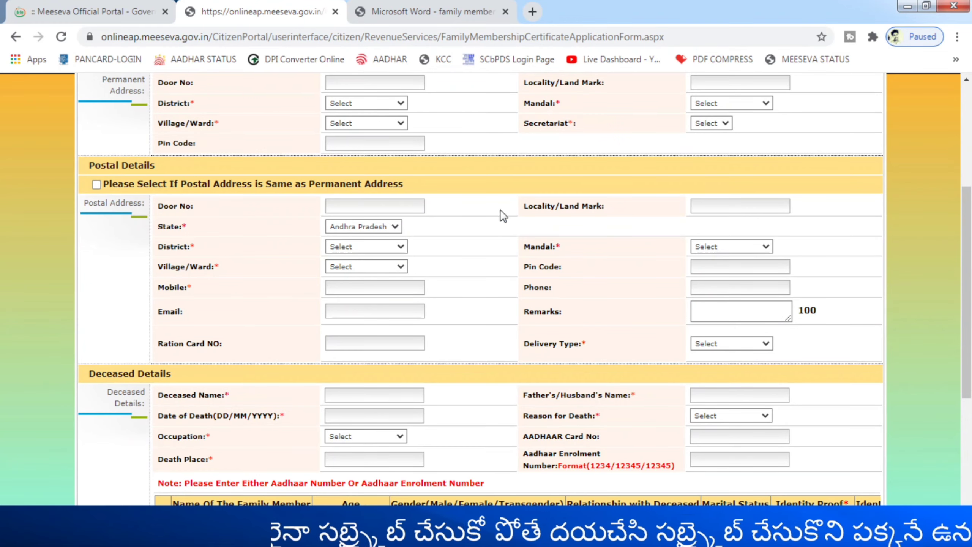
scroll(502, 215, down, 4)
scroll(382, 326, down, 1)
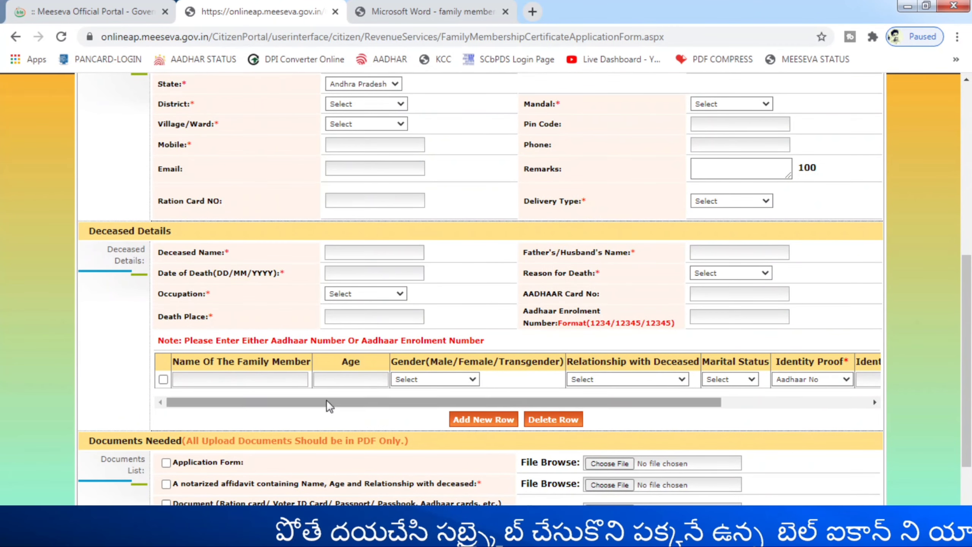
Fill the first family member row with a placeholder name, age 28, gender Female and relationship Wife
click(203, 378)
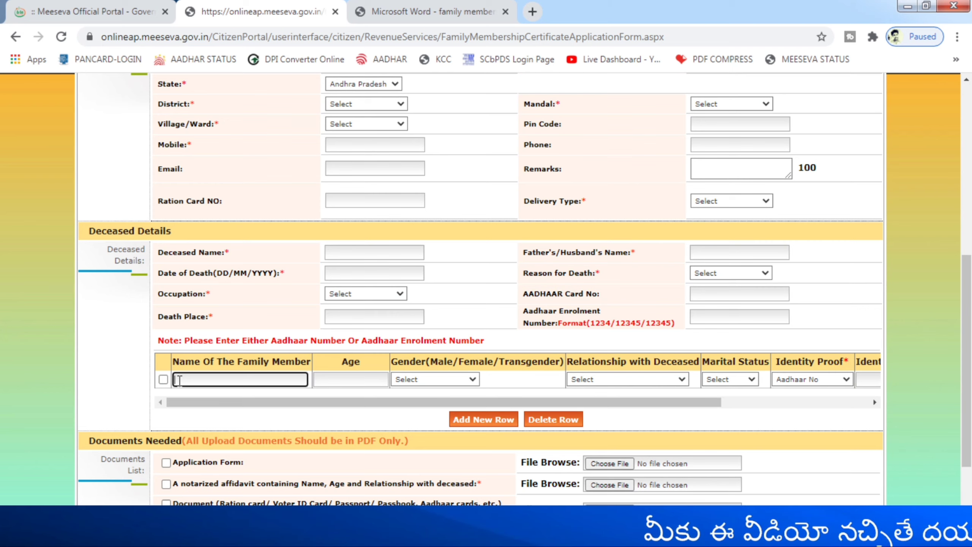
text(fdgfdgf)
click(381, 379)
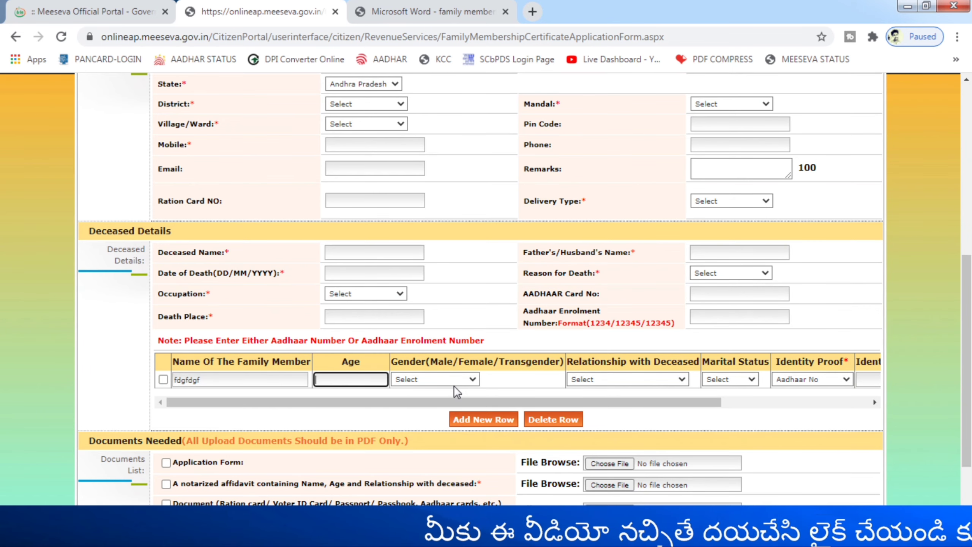
click(469, 421)
click(614, 115)
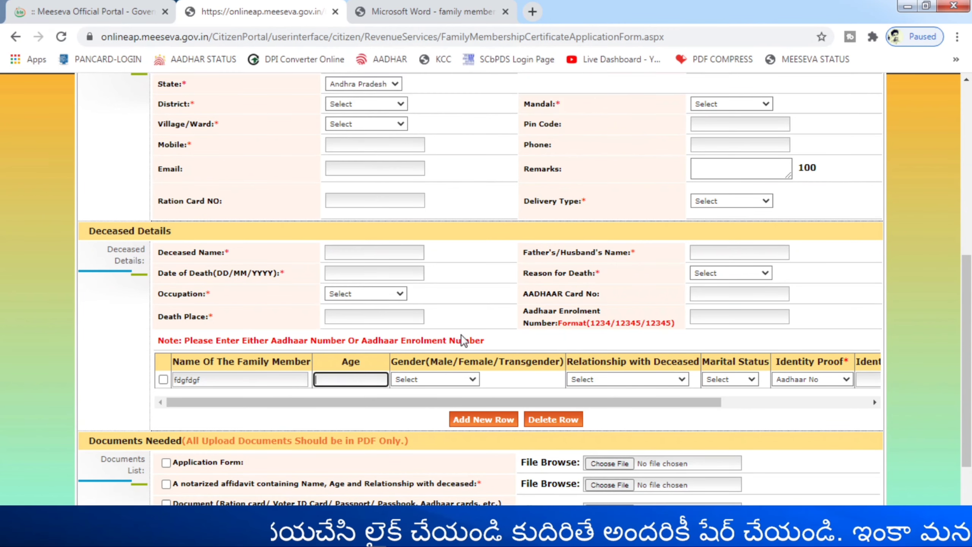
key(Tab)
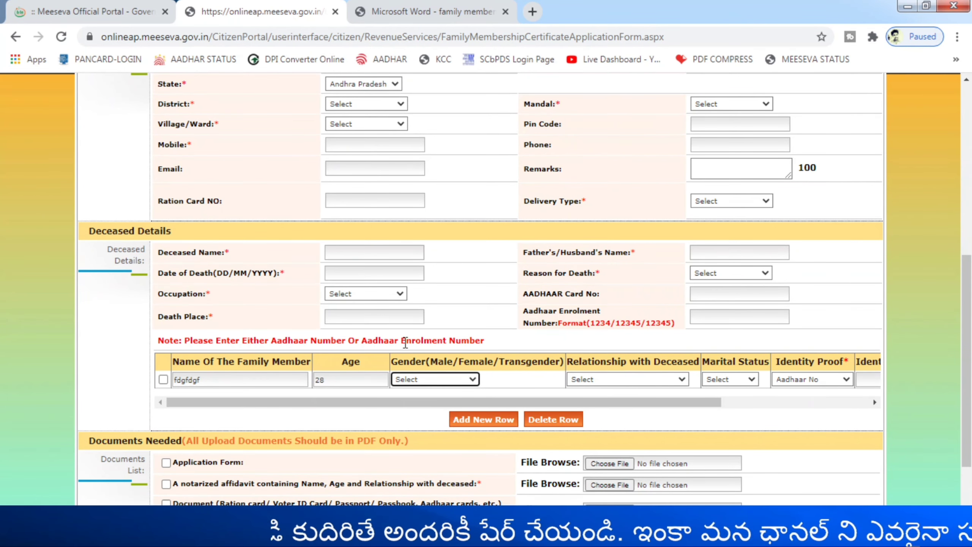
key(Tab)
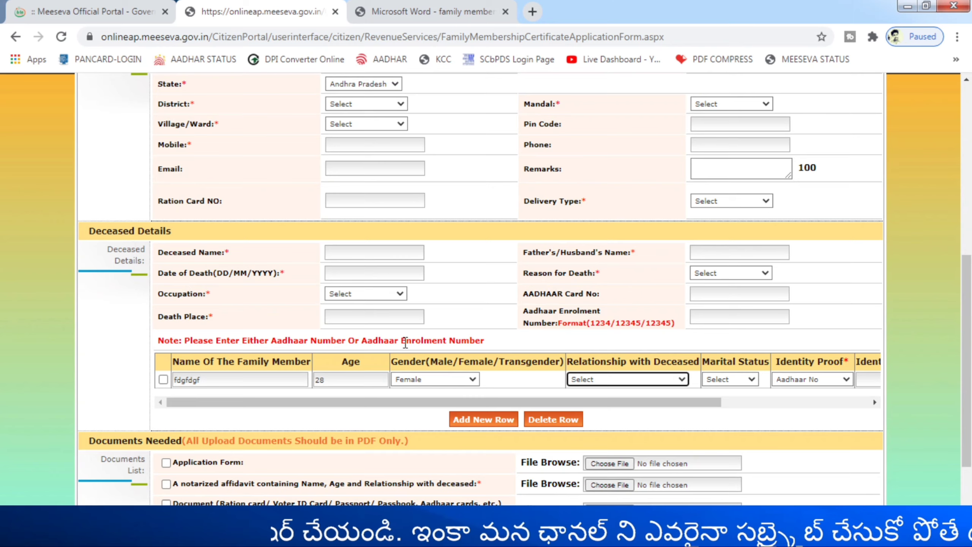
key(Down)
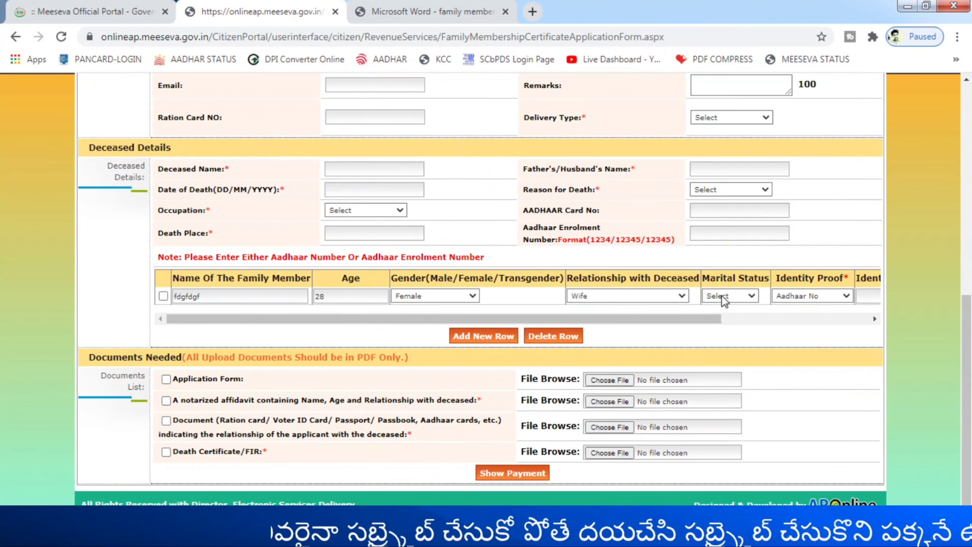
Set the family member's marital status to Married and identity proof to Aadhaar No, and enter the identity number
click(723, 300)
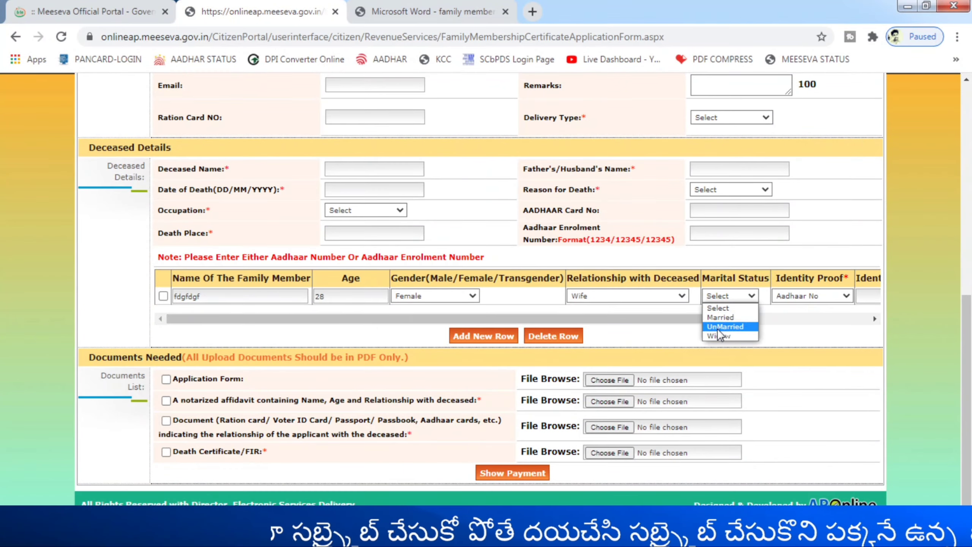
click(723, 318)
click(806, 296)
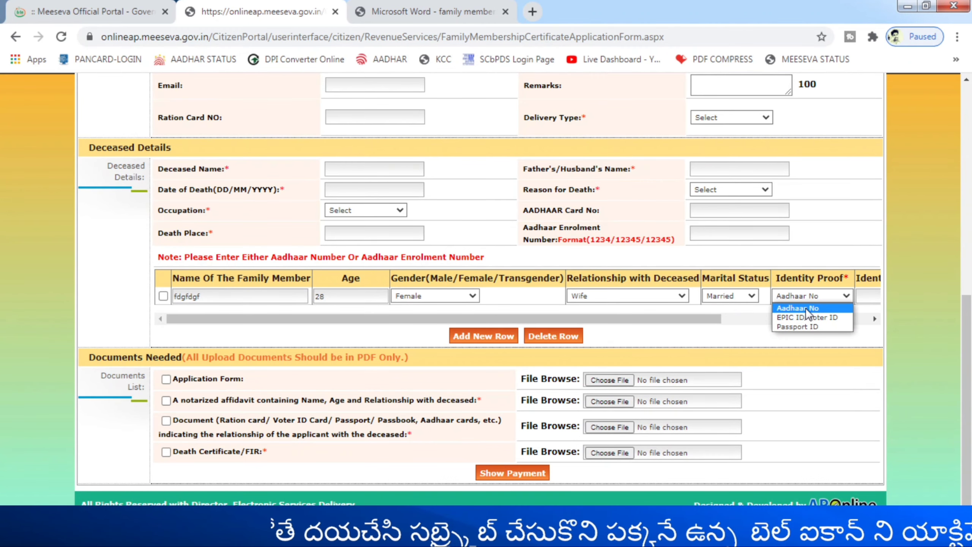
click(805, 308)
drag(715, 318, 862, 318)
click(708, 295)
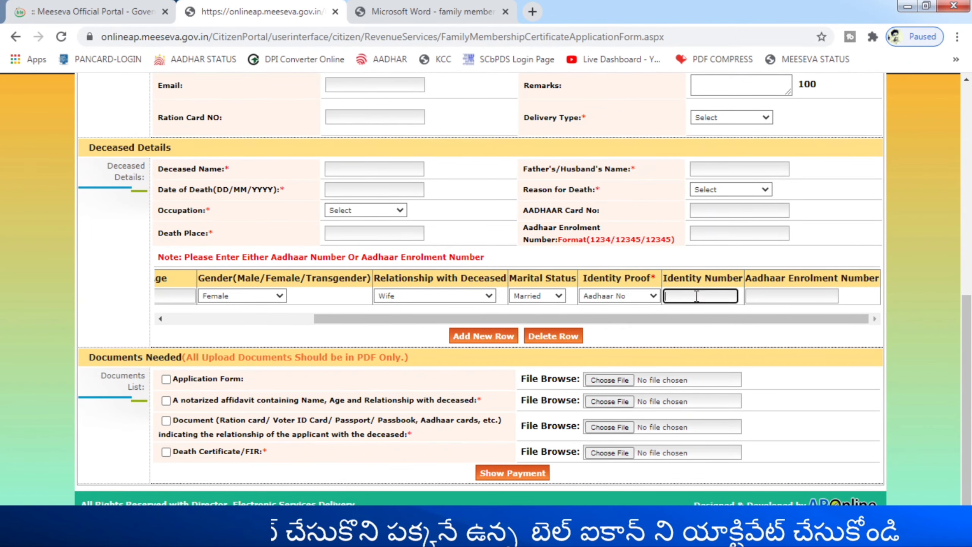
click(616, 300)
click(704, 296)
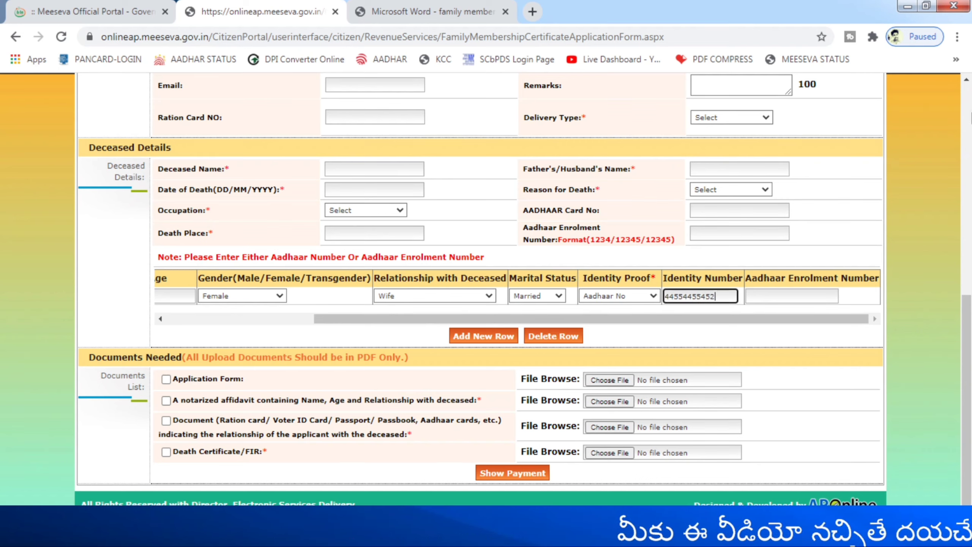
Add a blank second row to the family member table and delete it again
click(466, 336)
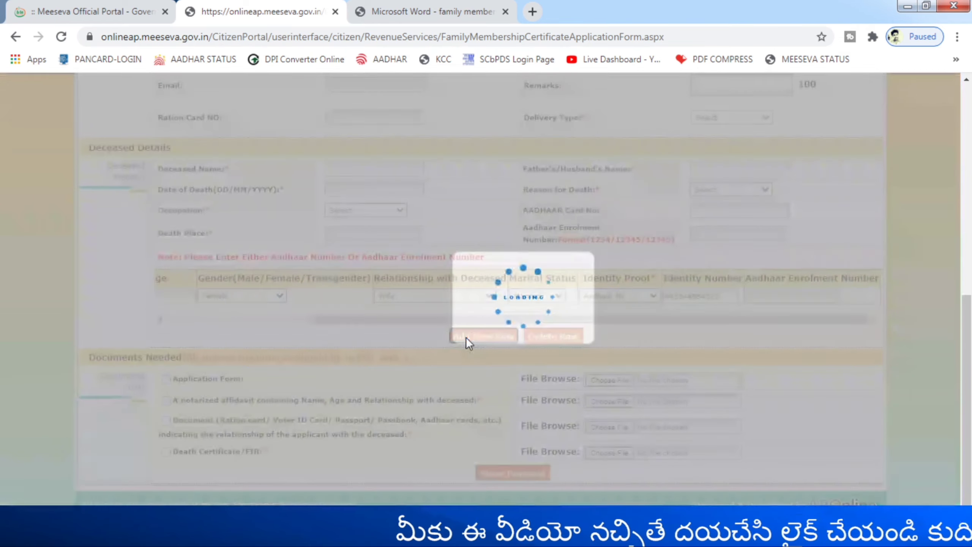
click(480, 335)
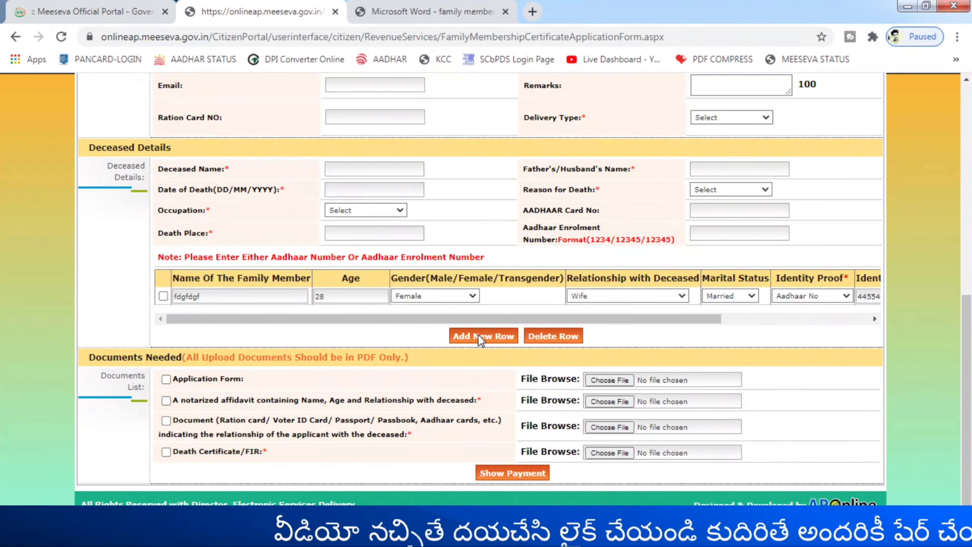
scroll(402, 303, down, 1)
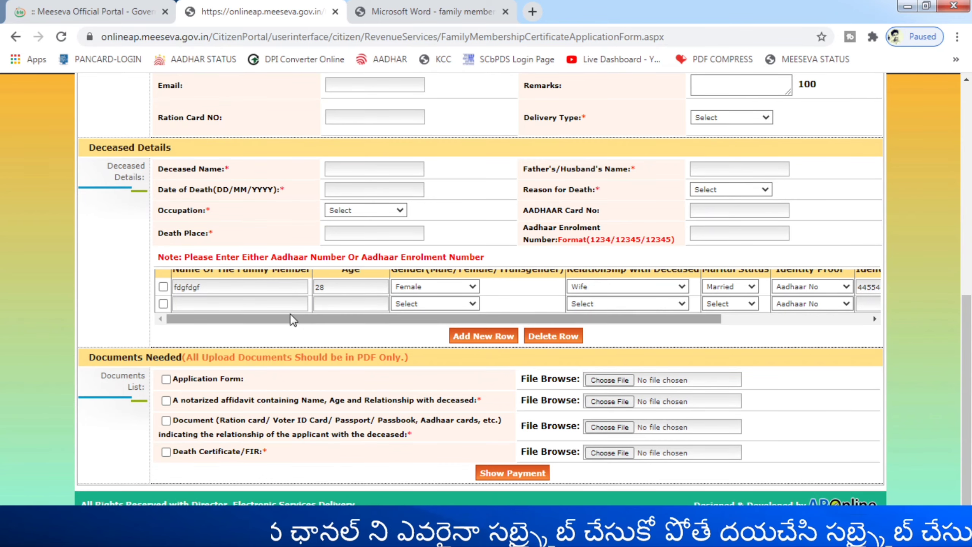
click(554, 336)
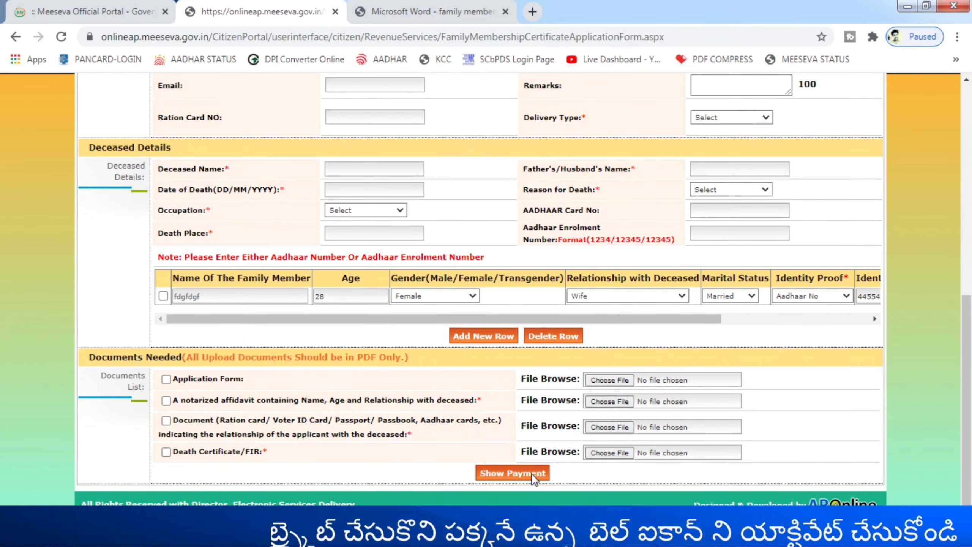
Leave the application form for the MeeSeva portal's home page and look through its account links
scroll(532, 472, up, 3)
scroll(477, 386, up, 6)
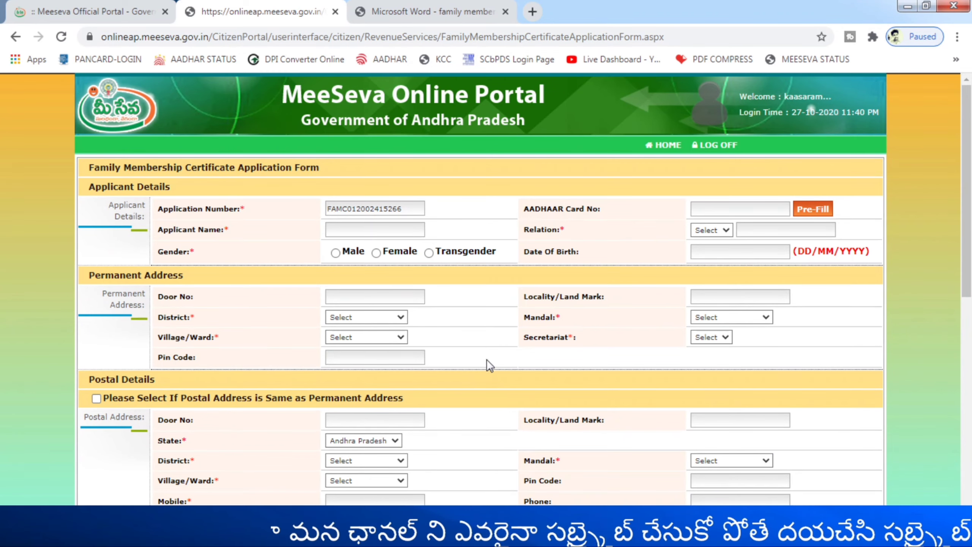
click(667, 146)
scroll(211, 335, down, 3)
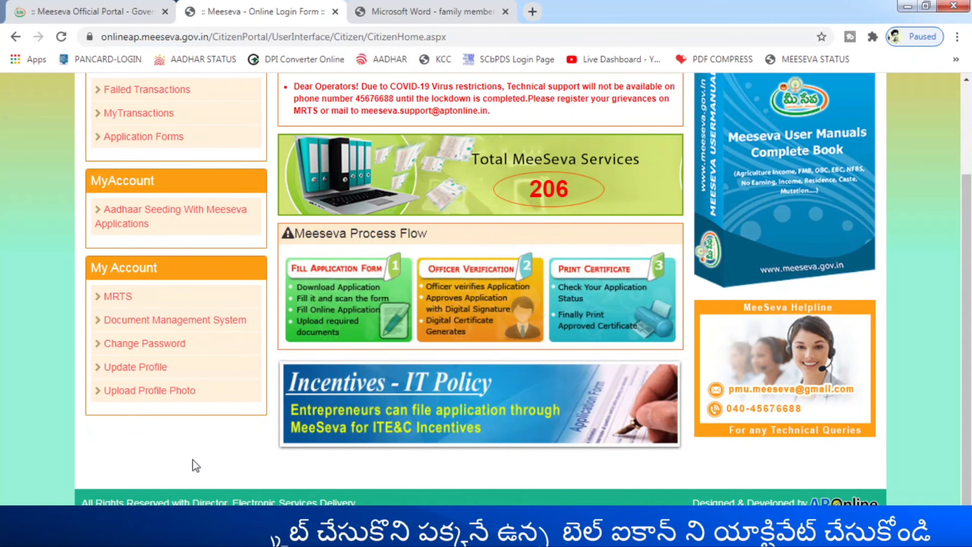
Open the account's transactions page and set the service filter of the transaction search to FAMILY MEMBERSHIP CERTIFICATE
scroll(241, 448, up, 3)
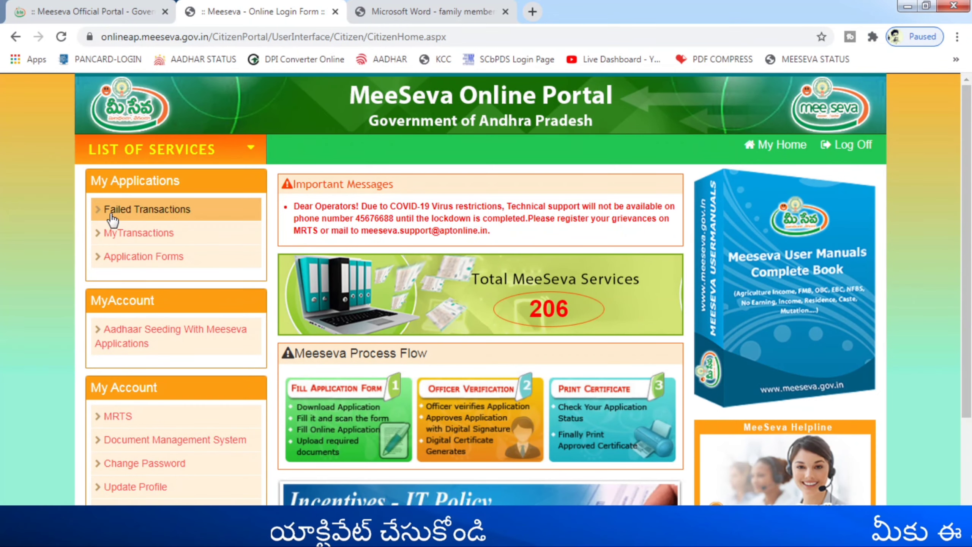
click(123, 239)
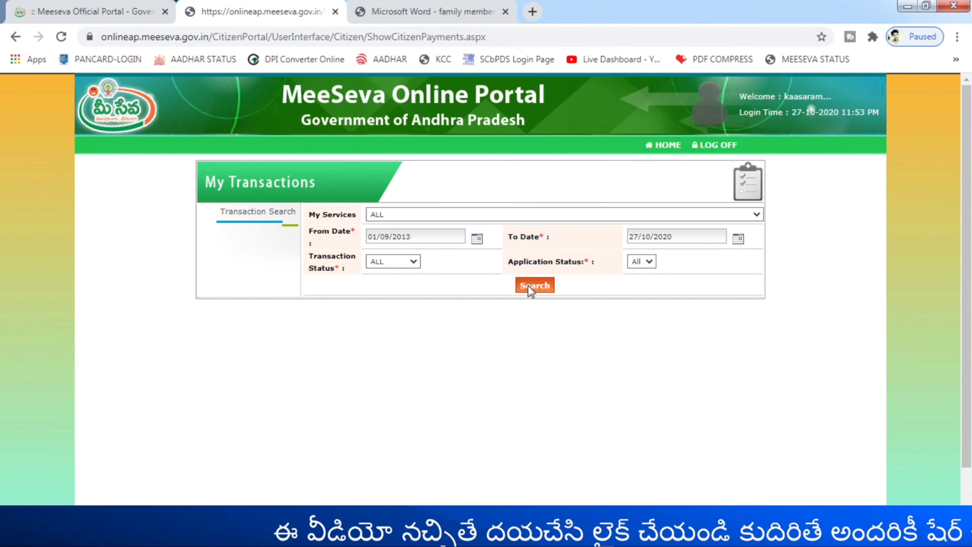
click(507, 217)
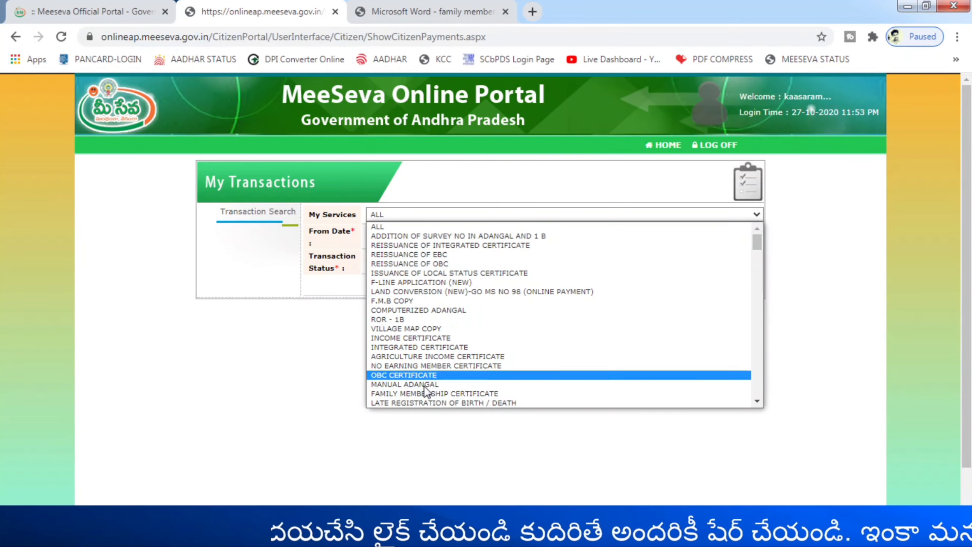
scroll(435, 324, down, 5)
scroll(435, 324, down, 3)
scroll(436, 325, up, 8)
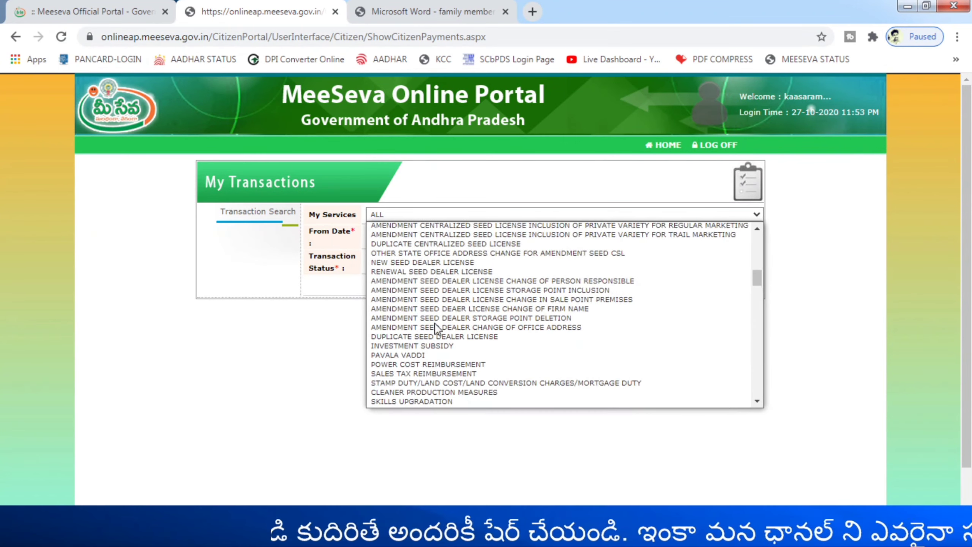
scroll(436, 328, down, 5)
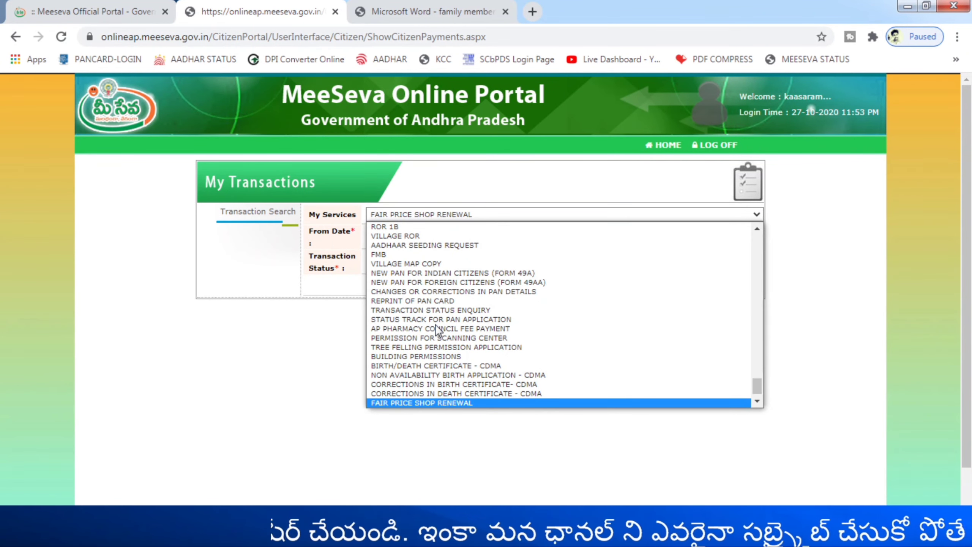
key(f)
key(f)
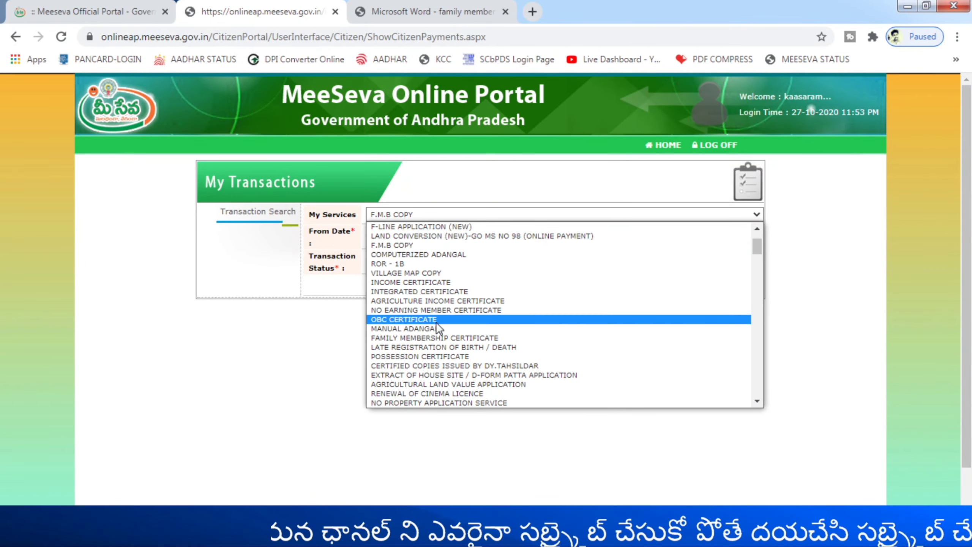
key(f)
key(f)
key(f)
key(f)
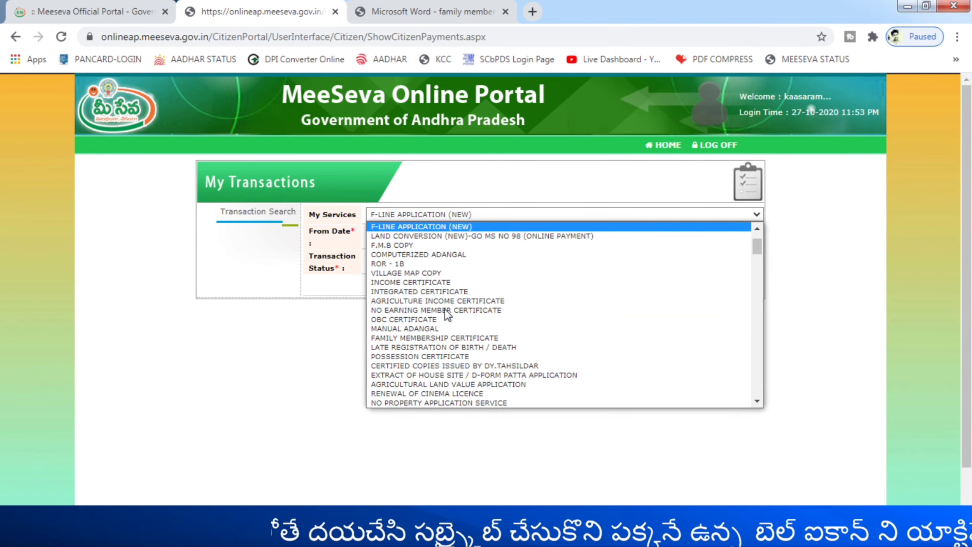
key(f)
key(f)
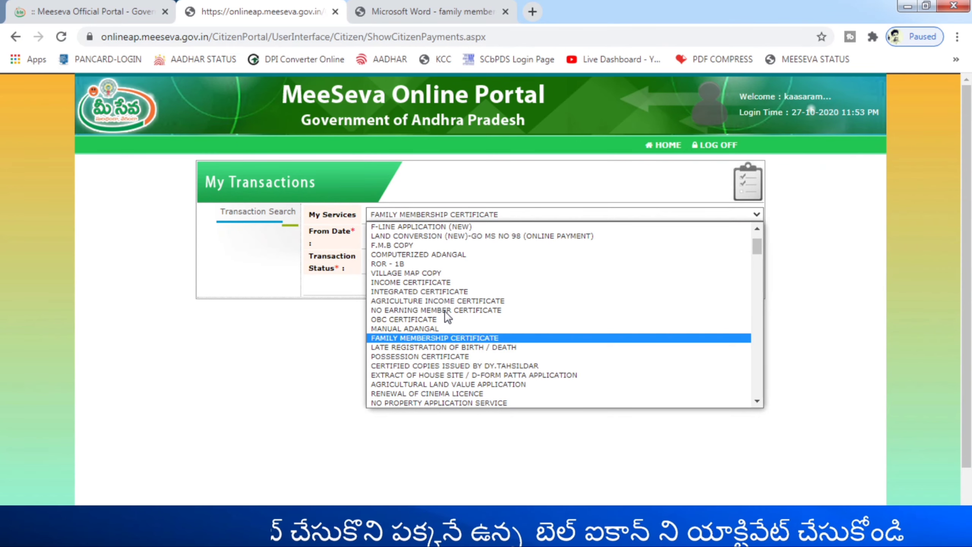
key(Return)
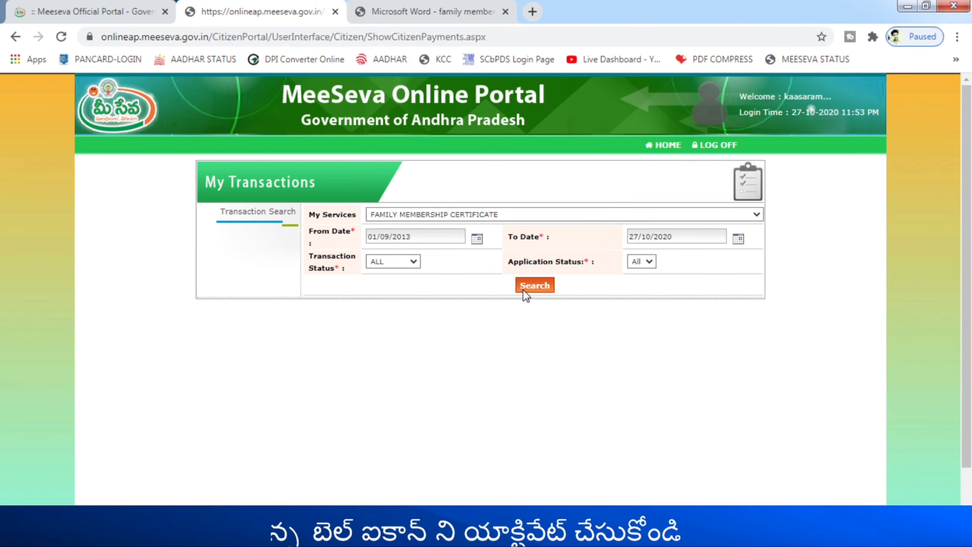